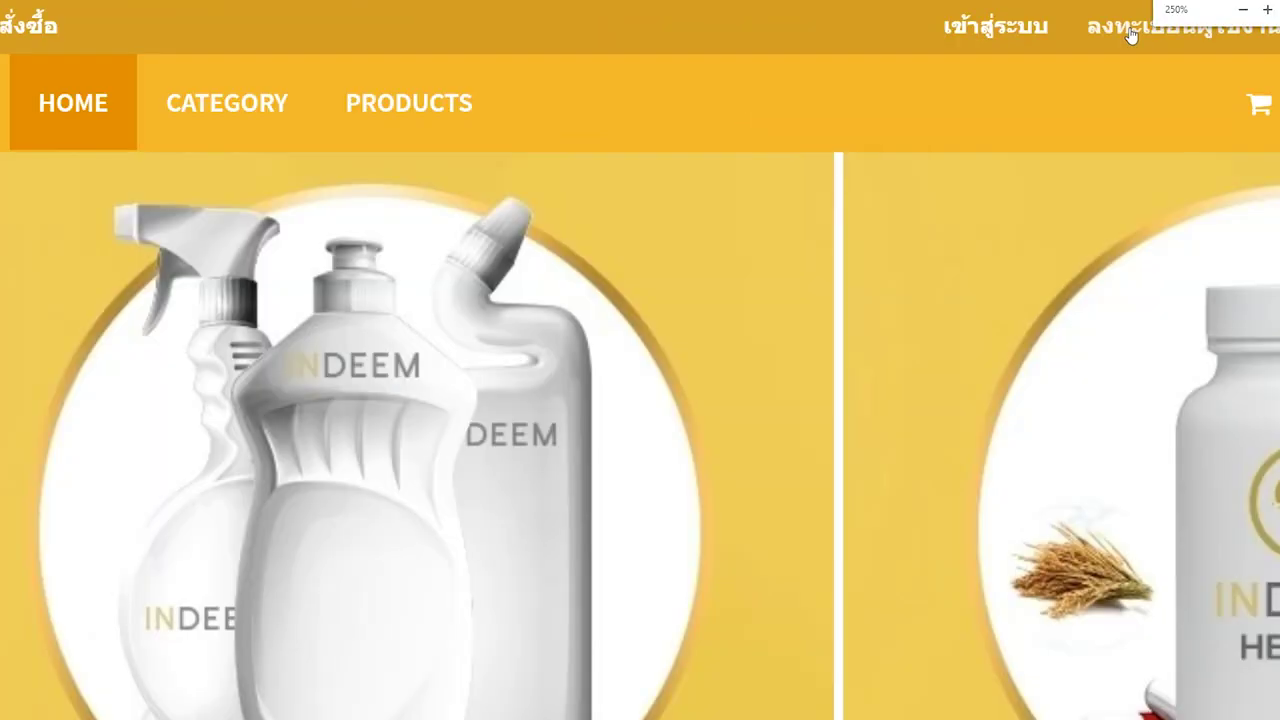
- Fill in the new member form with email username, password, first name, surname and phone, then register
{"action": "left_click", "coordinate": [701, 35]}
{"action": "scroll", "coordinate": [966, 106], "scroll_direction": "down", "scroll_amount": 1}
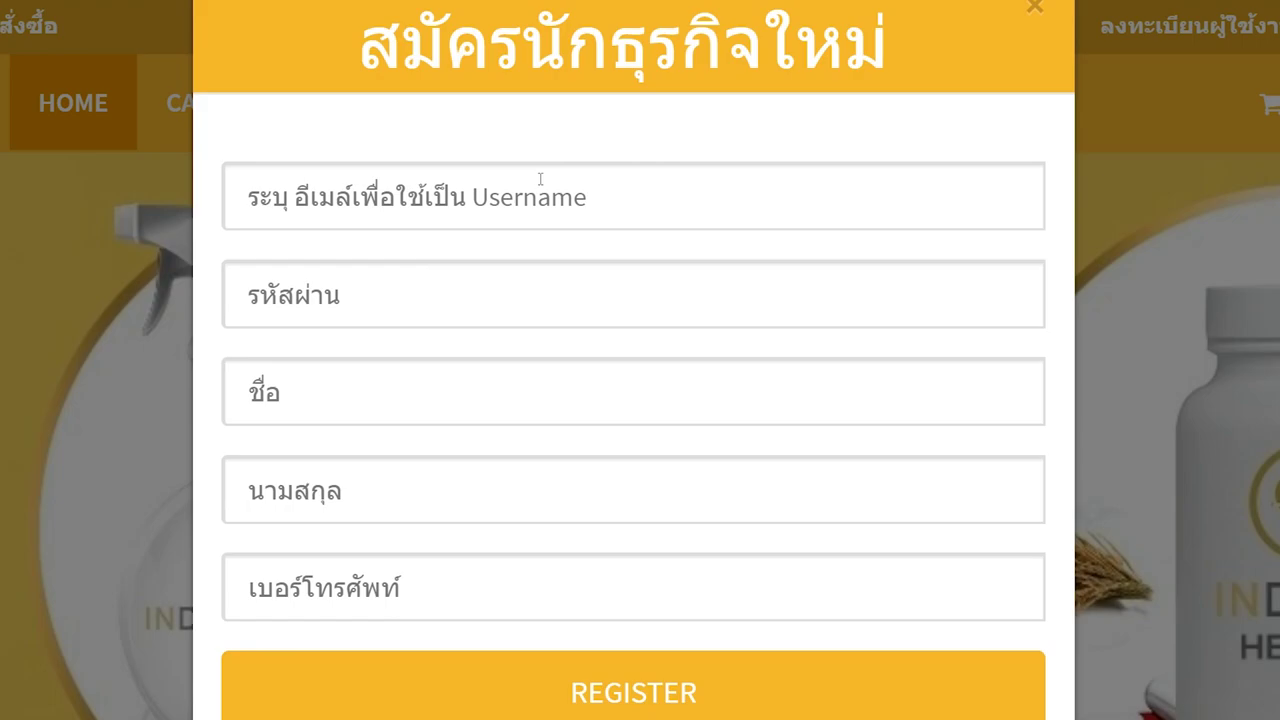
{"action": "key", "text": "ctrl+minus"}
{"action": "key", "text": "ctrl+minus"}
{"action": "key", "text": "ctrl+minus"}
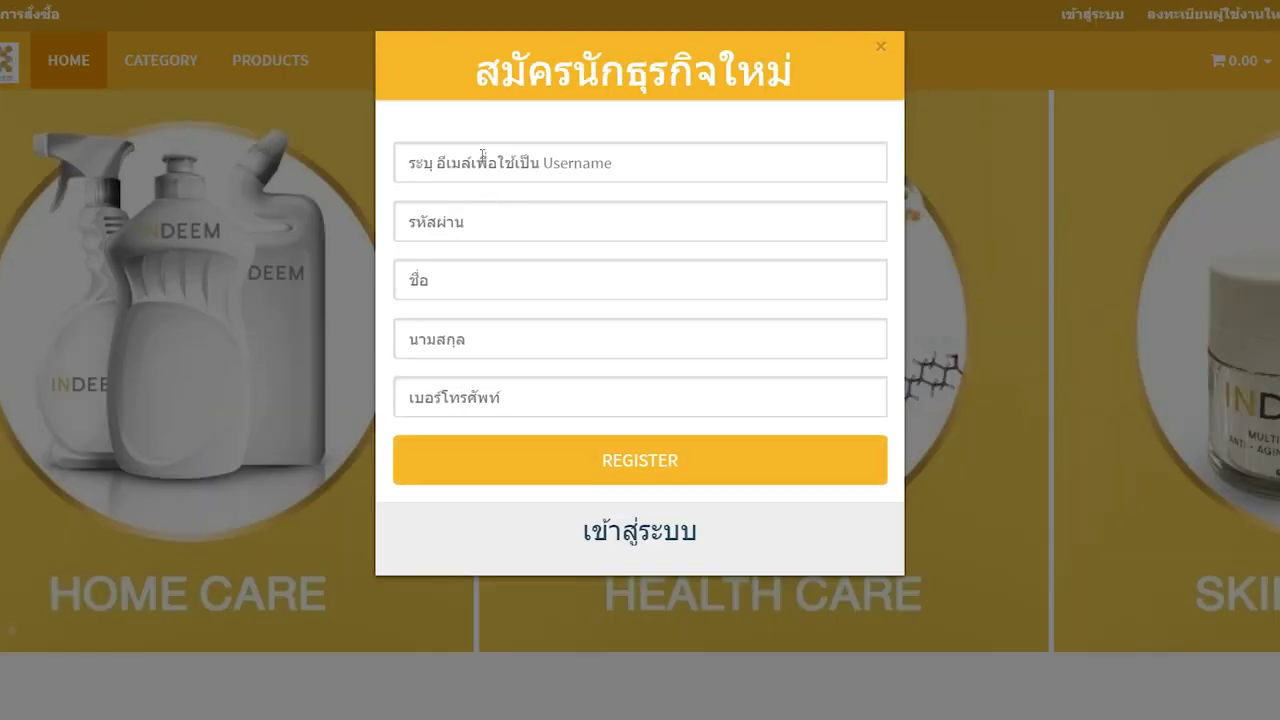
{"action": "left_click", "coordinate": [482, 155]}
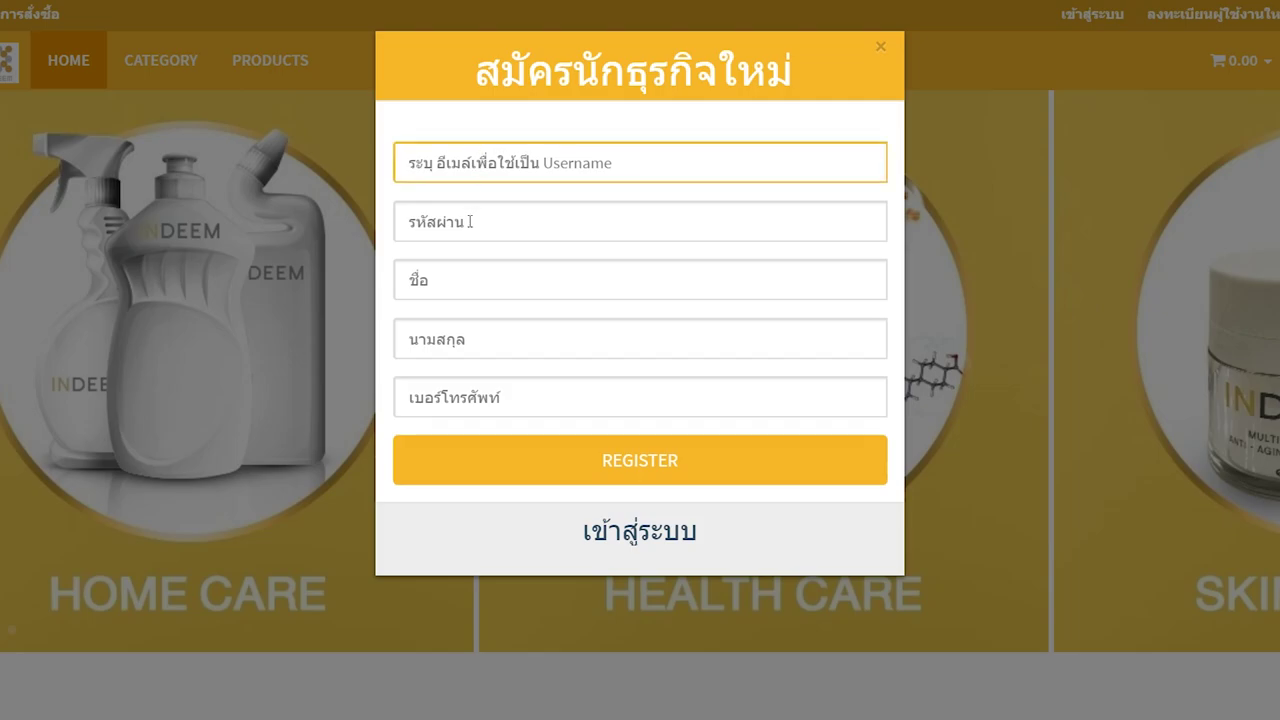
{"action": "left_click", "coordinate": [490, 216]}
{"action": "left_click", "coordinate": [477, 275]}
{"action": "left_click", "coordinate": [475, 332]}
{"action": "key", "text": "Tab"}
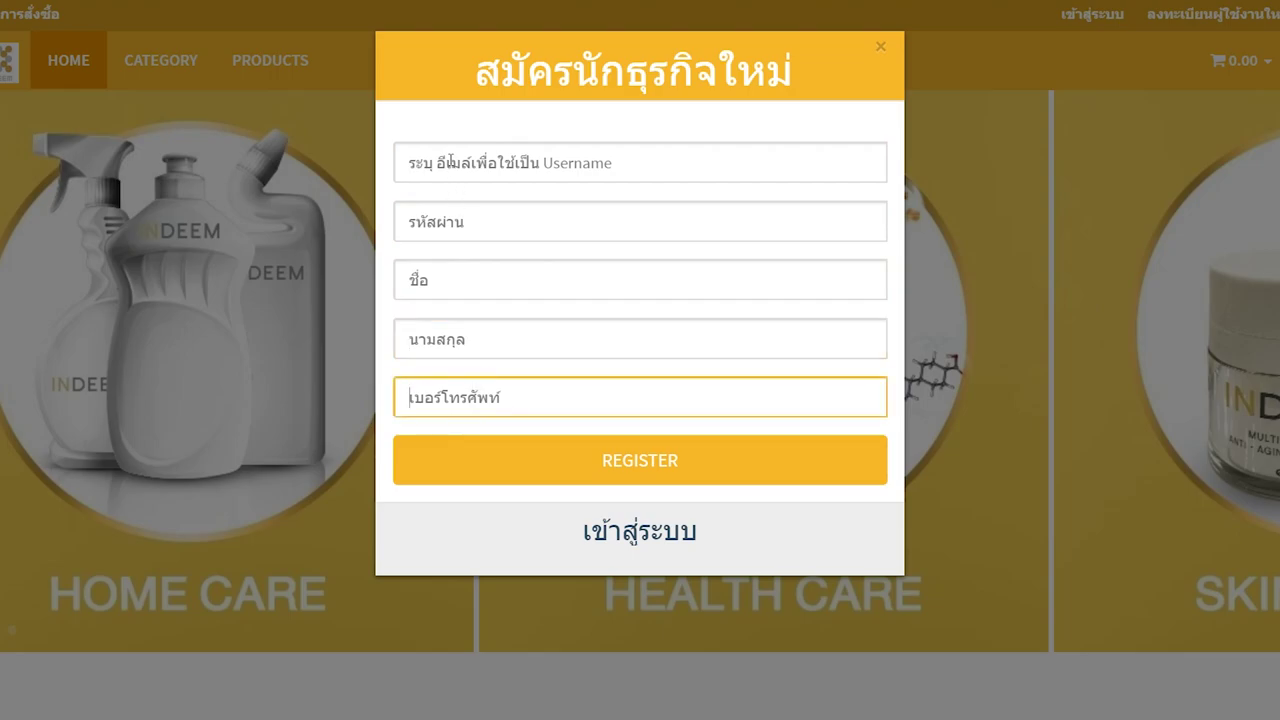
{"action": "left_click", "coordinate": [490, 162]}
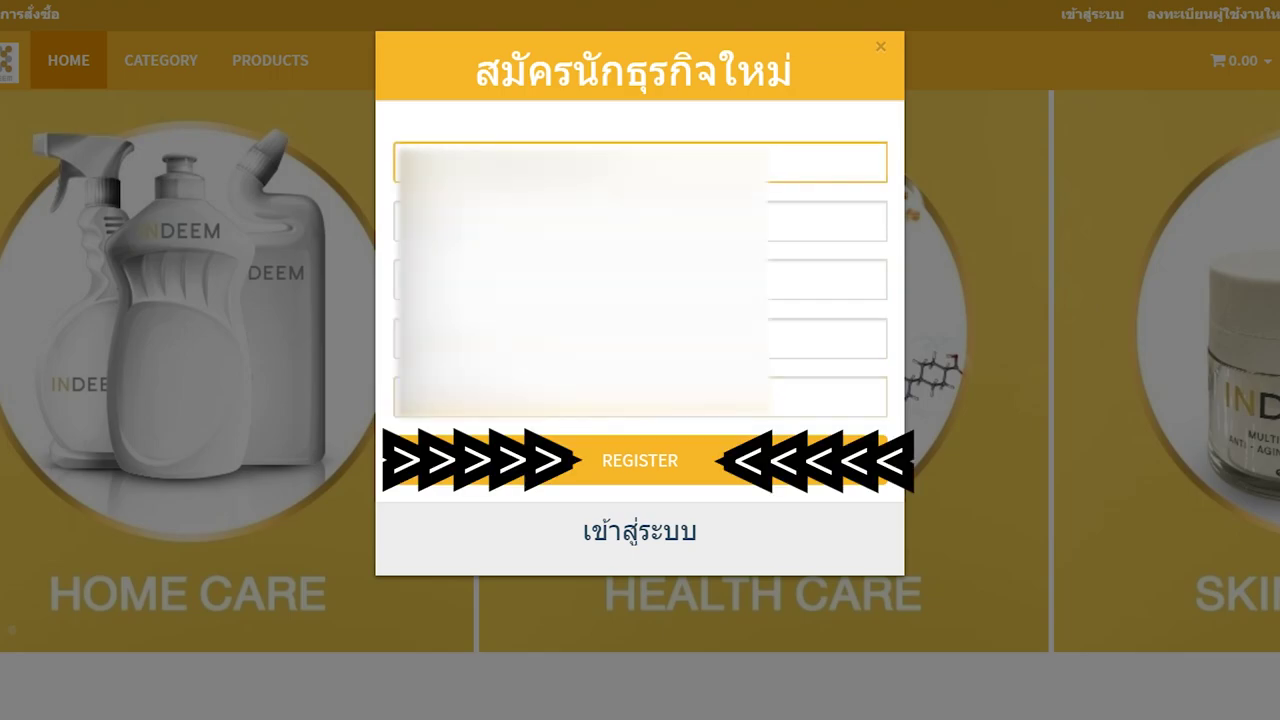
{"action": "left_click", "coordinate": [612, 466]}
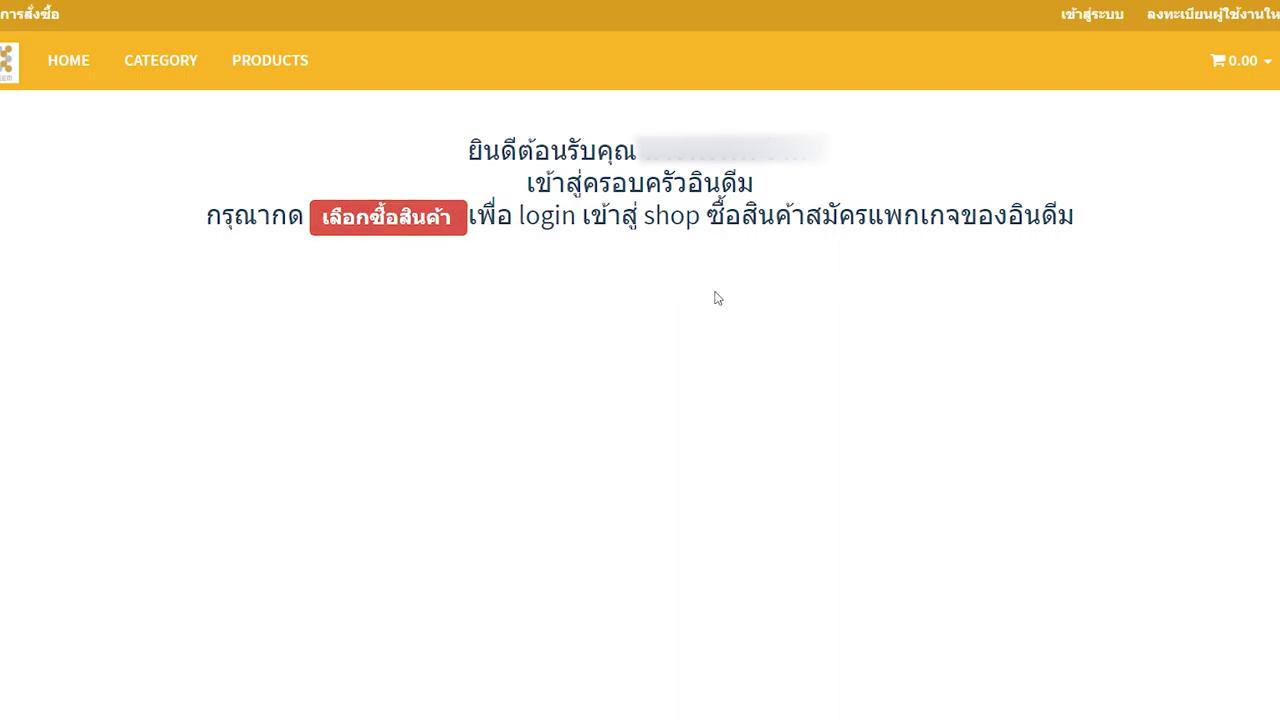
- From the welcome page, continue with เลือกซื้อสินค้า to log in with the new account
{"action": "left_click", "coordinate": [373, 234]}
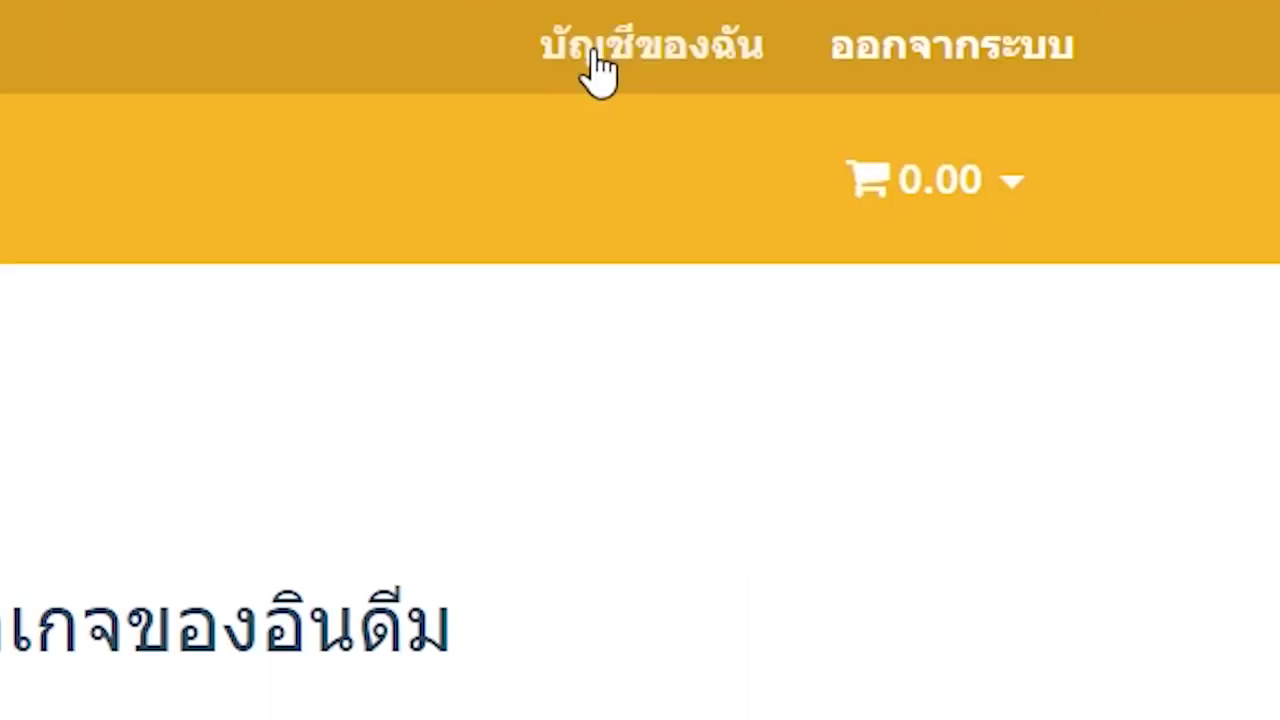
- Go to บัญชีของฉัน and bring up the ข้อมูลส่วนตัว personal information form
{"action": "left_click", "coordinate": [596, 68]}
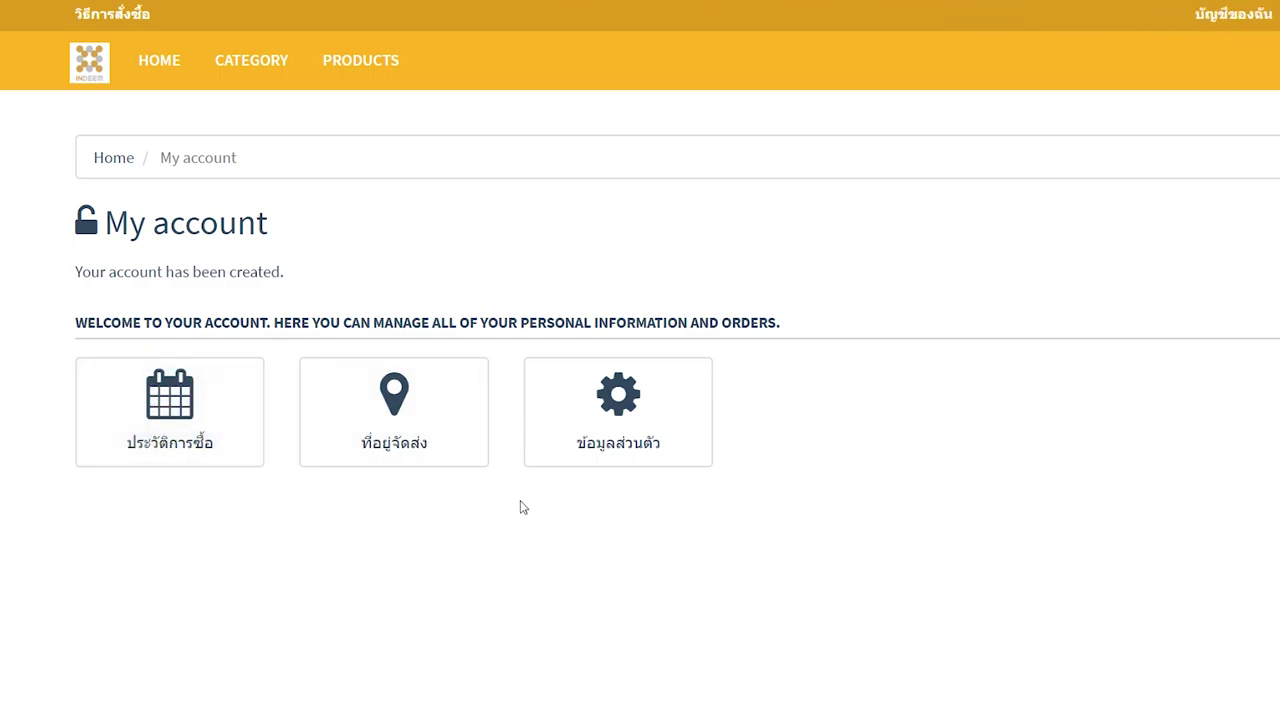
{"action": "left_click", "coordinate": [603, 411]}
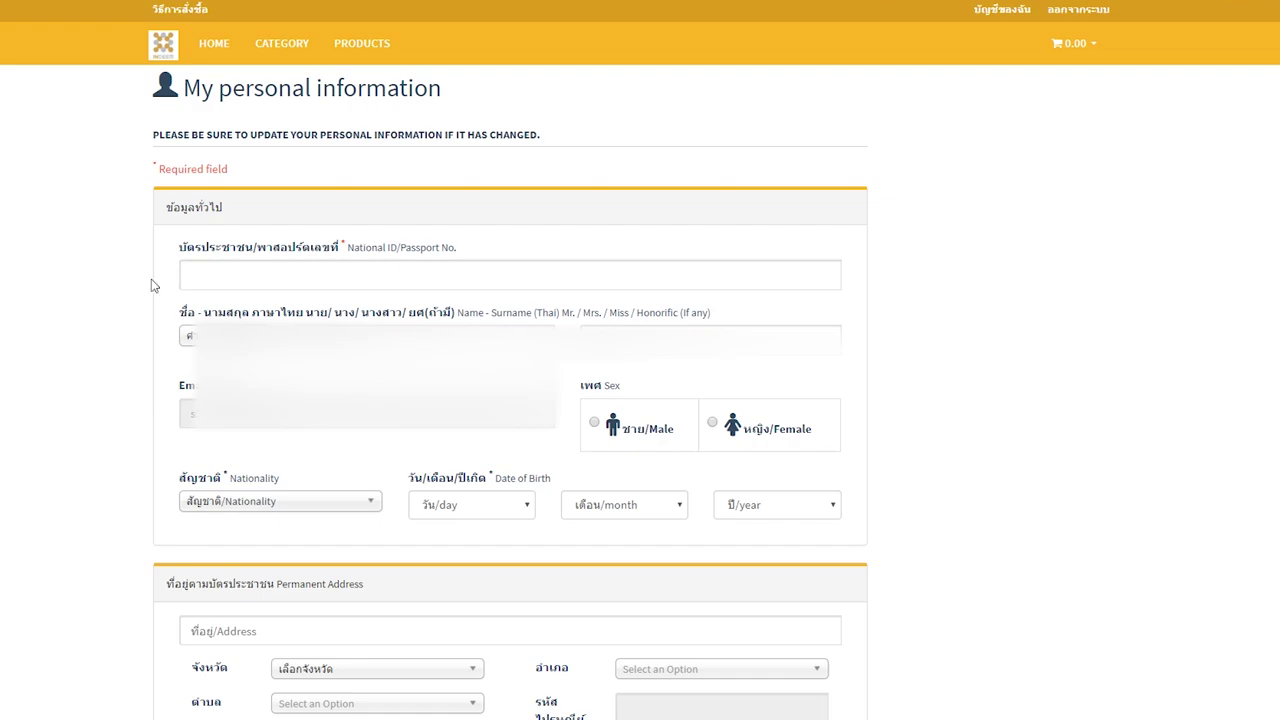
{"action": "left_click", "coordinate": [271, 272]}
{"action": "left_click", "coordinate": [94, 337]}
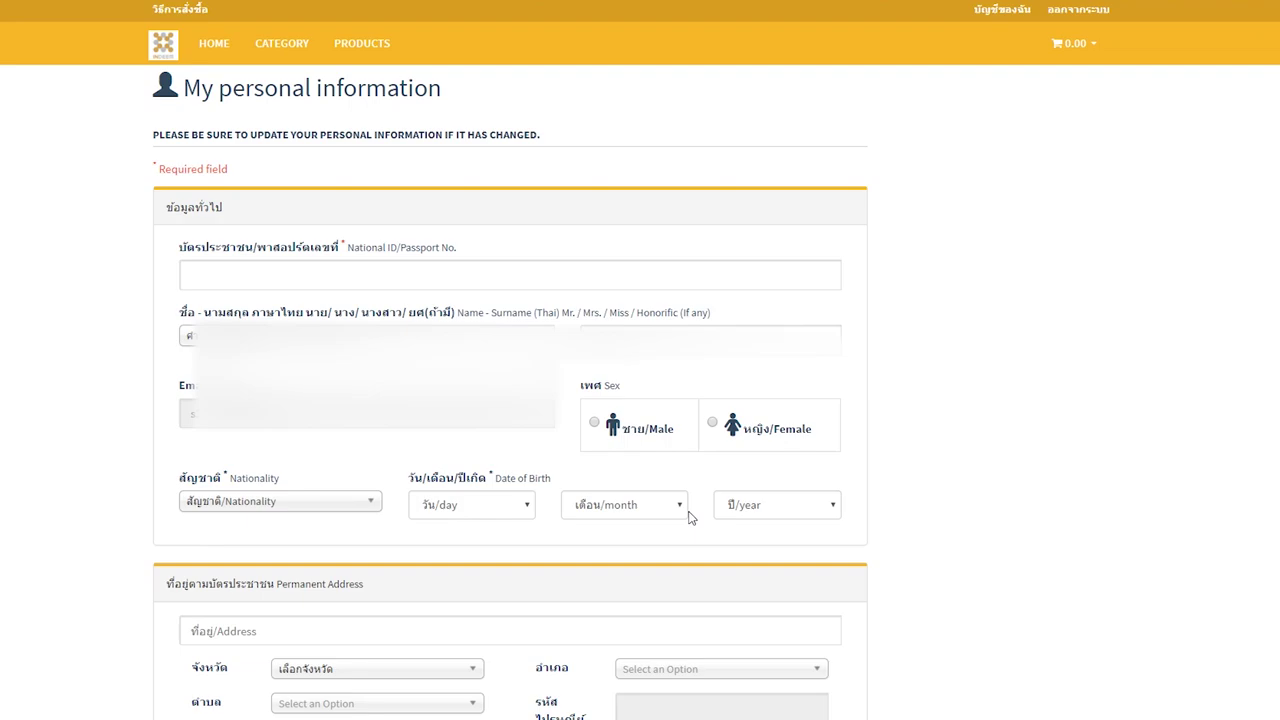
{"action": "scroll", "coordinate": [738, 517], "scroll_direction": "down", "scroll_amount": 5}
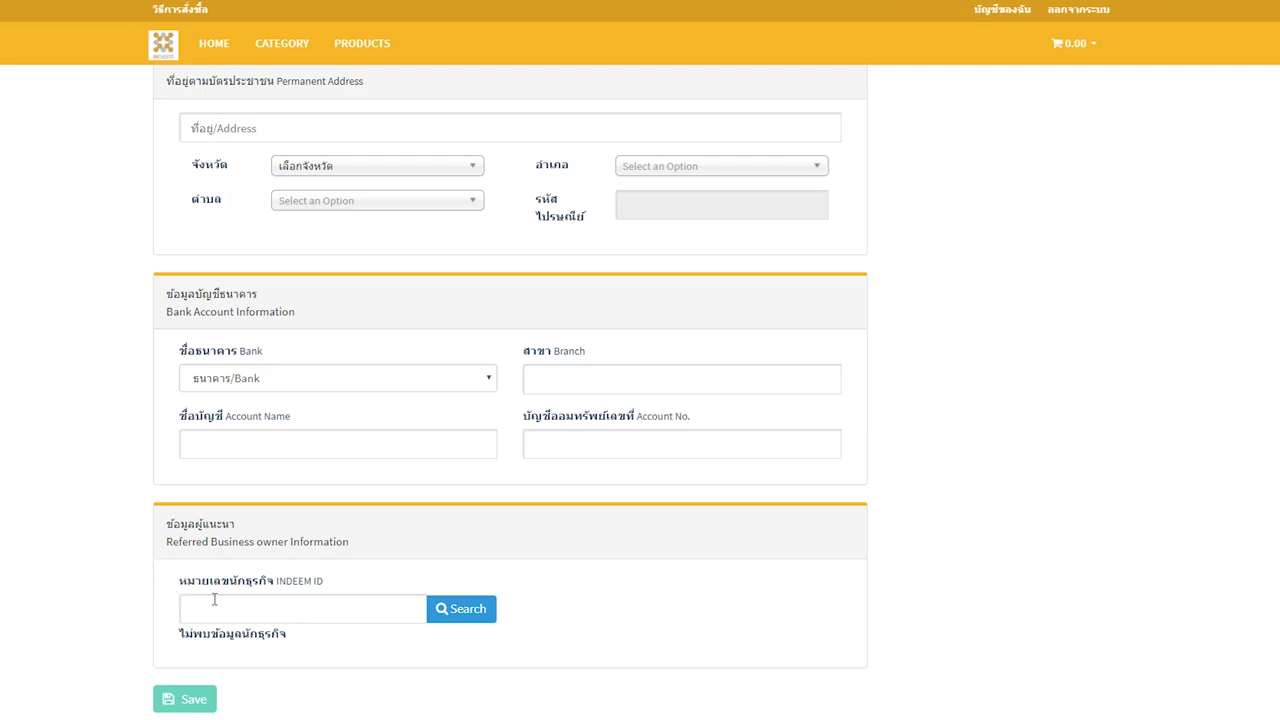
- Paste the referrer's INDEEM ID into the profile and search to confirm their name
{"action": "scroll", "coordinate": [214, 599], "scroll_direction": "down", "scroll_amount": 1}
{"action": "left_click", "coordinate": [213, 549]}
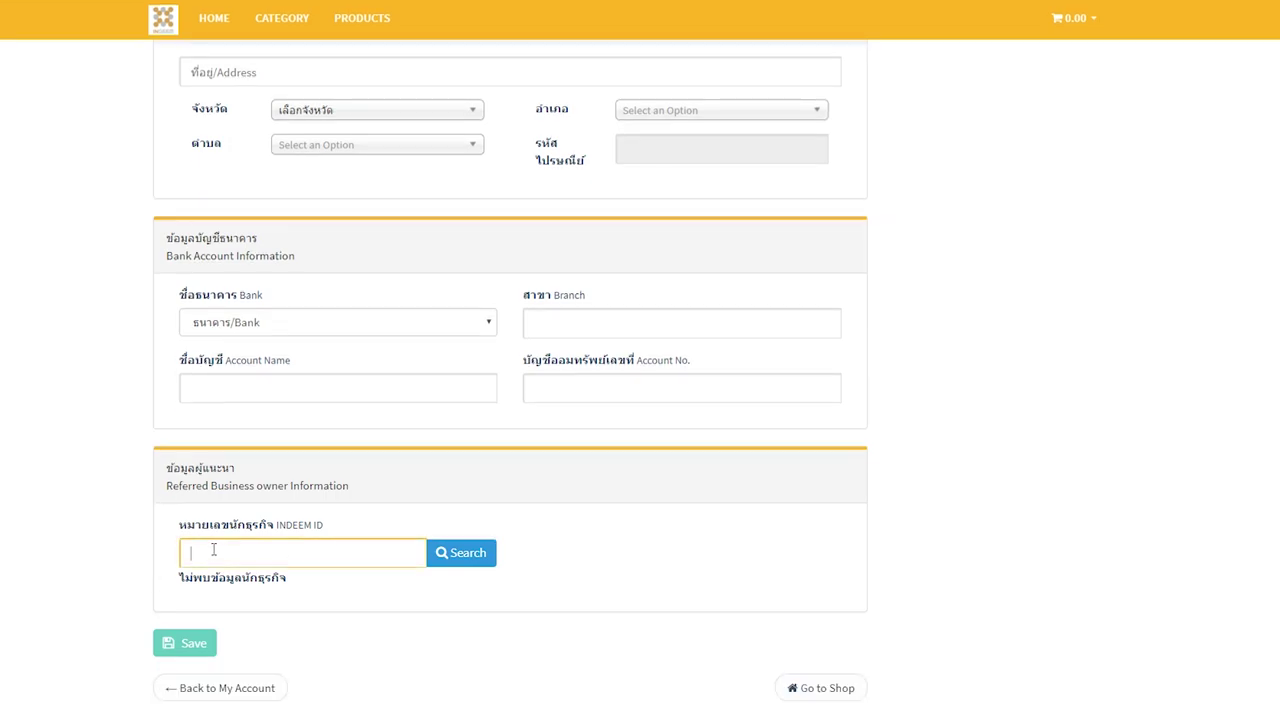
{"action": "type", "text": "660019861"}
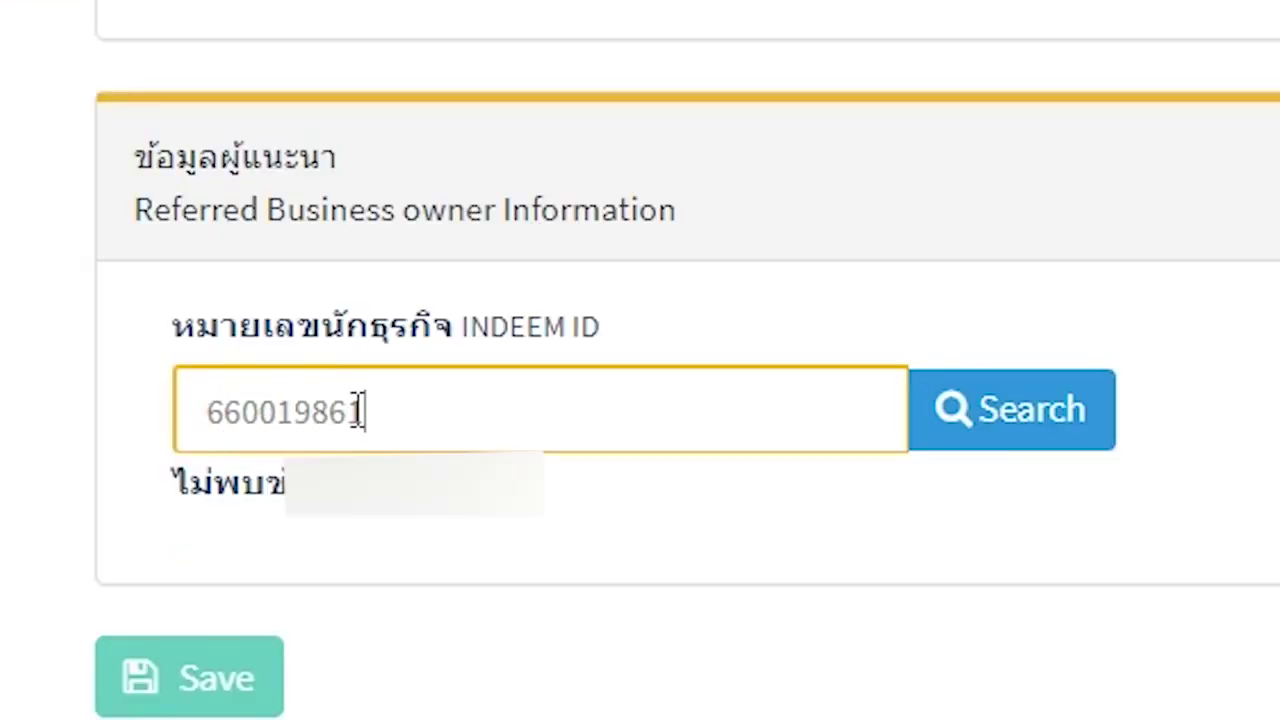
{"action": "left_click", "coordinate": [955, 405]}
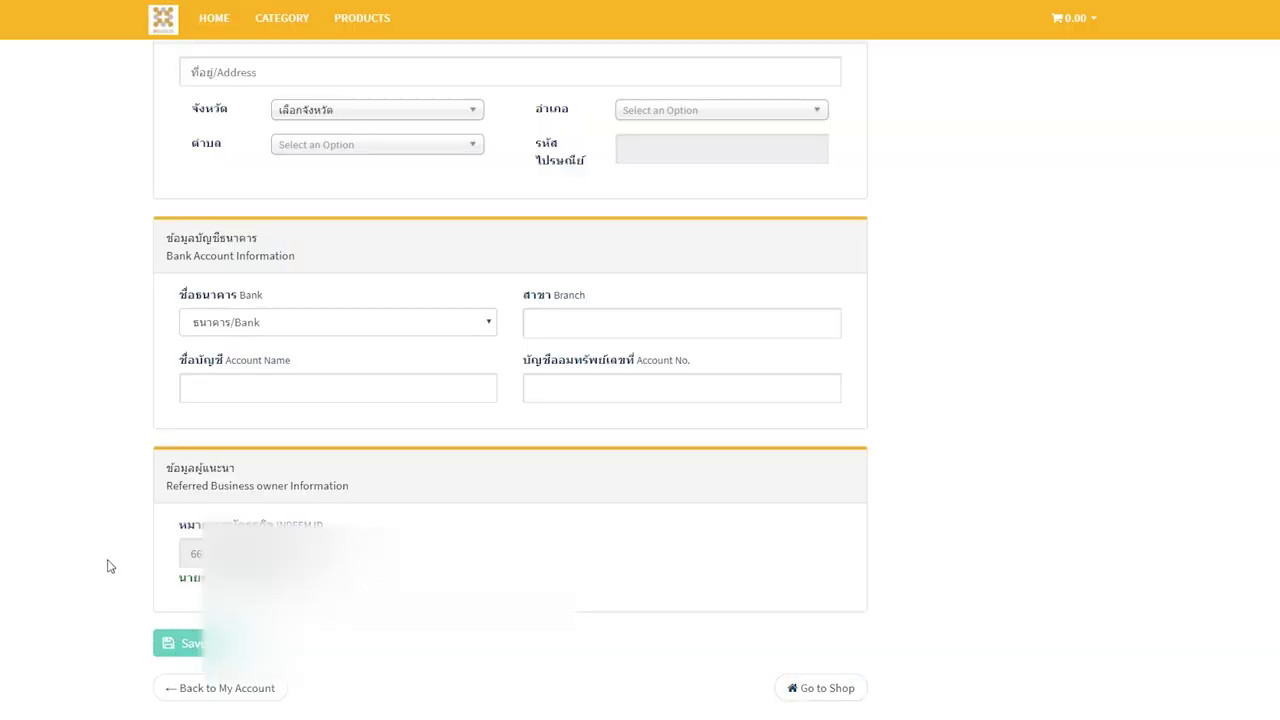
{"action": "scroll", "coordinate": [109, 566], "scroll_direction": "up", "scroll_amount": 1}
{"action": "scroll", "coordinate": [208, 120], "scroll_direction": "down", "scroll_amount": 1}
- Return to My Account and view the ที่อยู่จัดส่ง delivery addresses page
{"action": "left_click", "coordinate": [222, 699]}
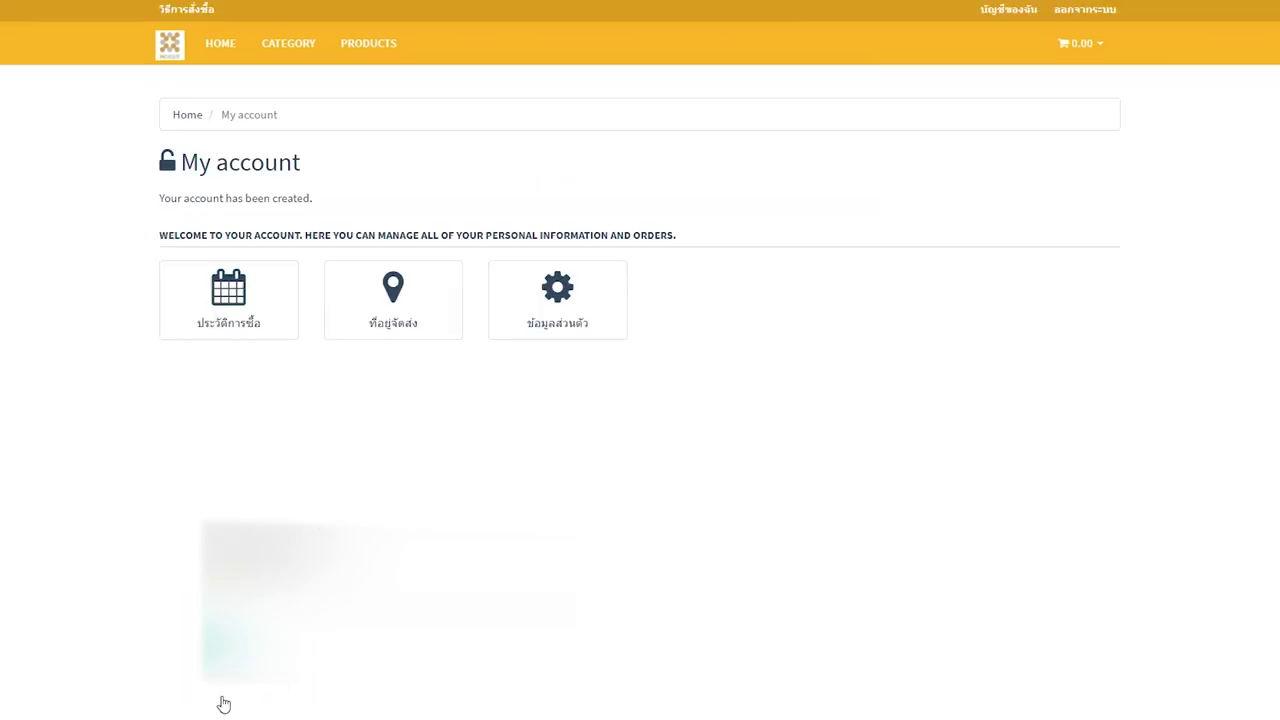
{"action": "left_click", "coordinate": [386, 292]}
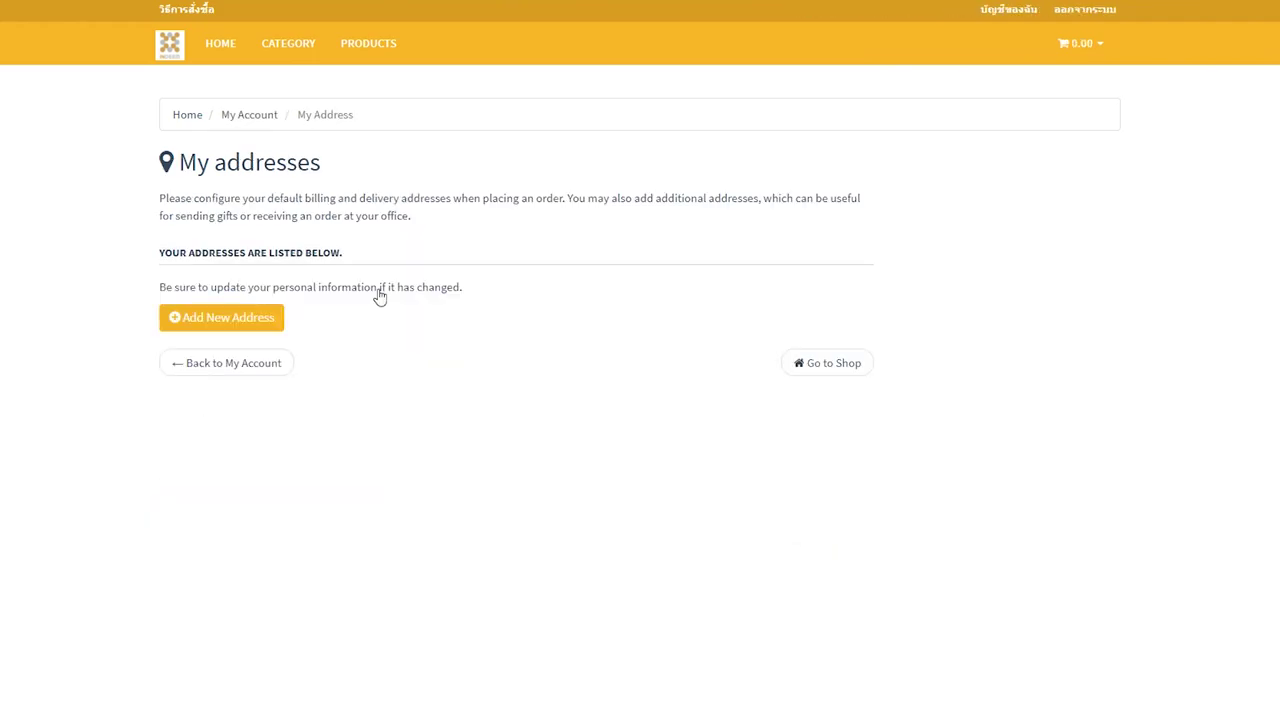
{"action": "left_click", "coordinate": [227, 318]}
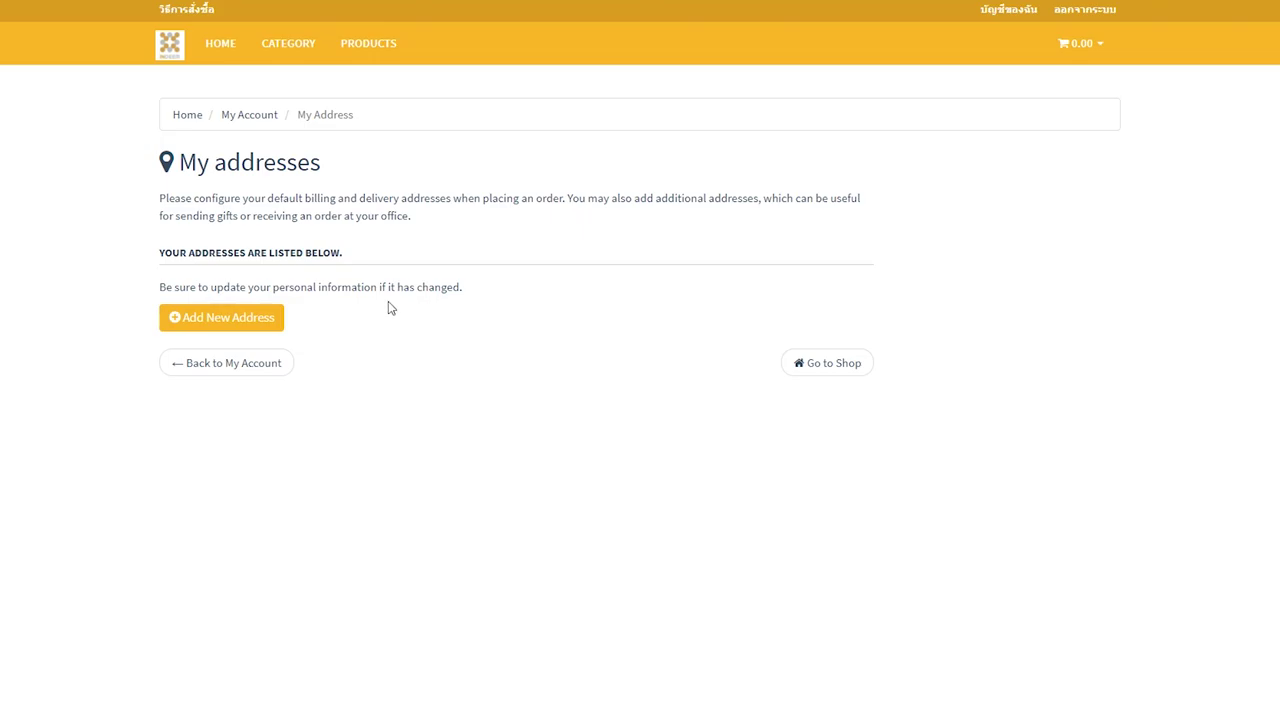
{"action": "left_click", "coordinate": [360, 60]}
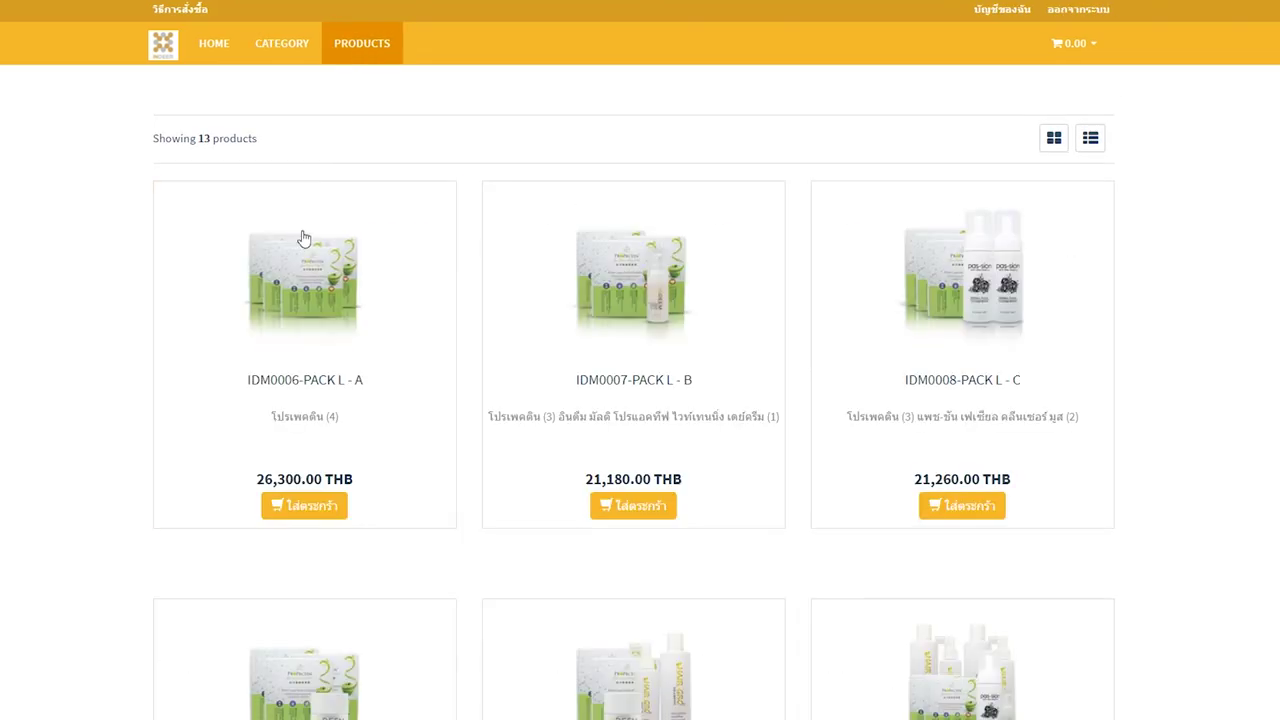
{"action": "scroll", "coordinate": [56, 385], "scroll_direction": "down", "scroll_amount": 1}
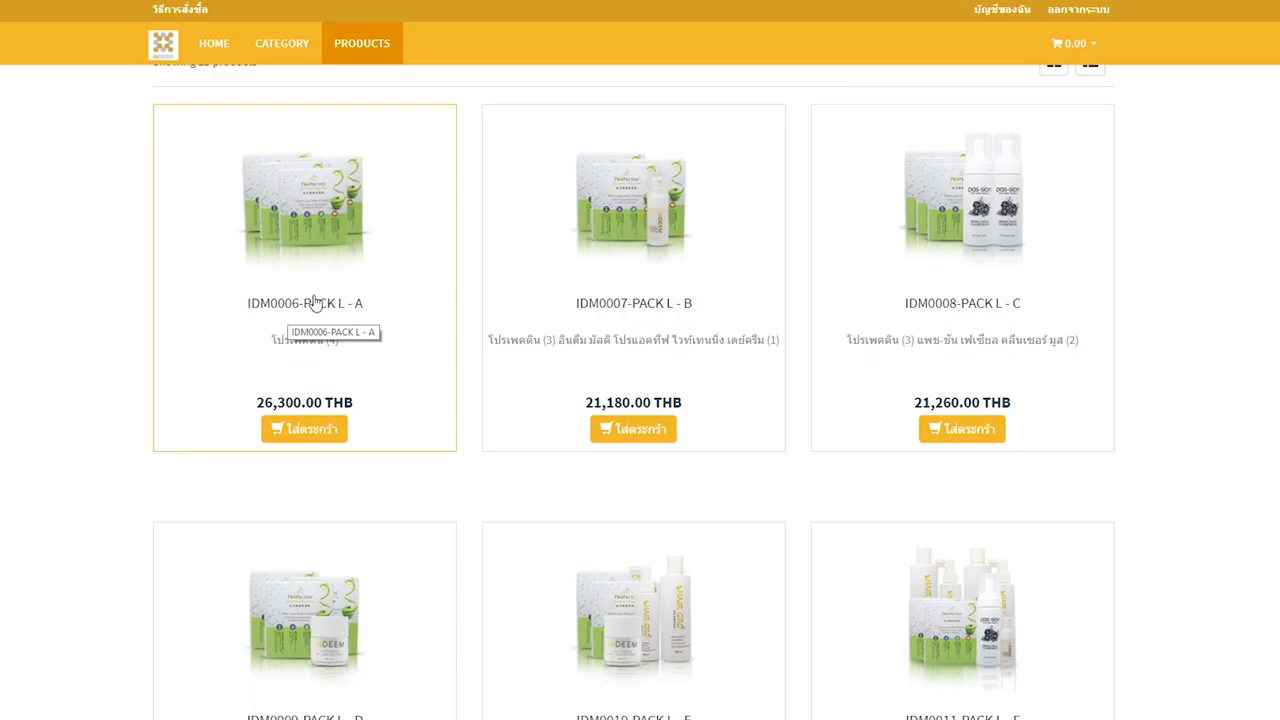
{"action": "scroll", "coordinate": [480, 295], "scroll_direction": "down", "scroll_amount": 3}
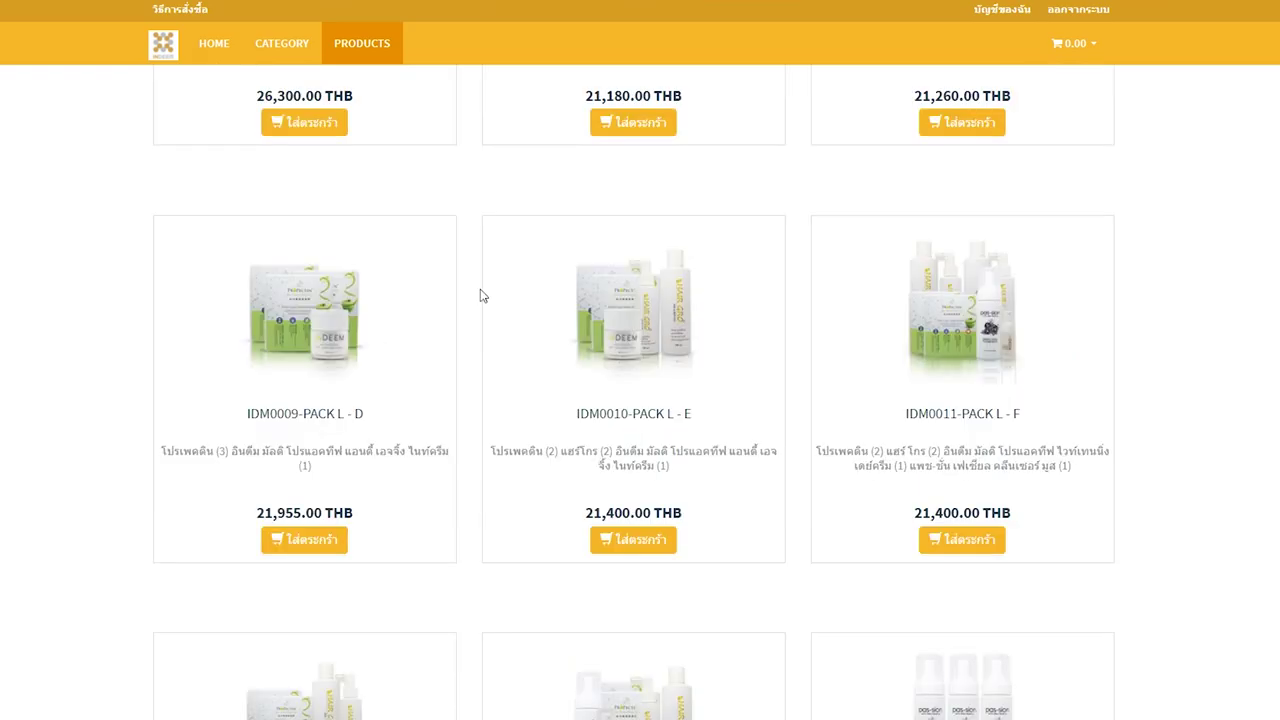
{"action": "scroll", "coordinate": [480, 295], "scroll_direction": "down", "scroll_amount": 3}
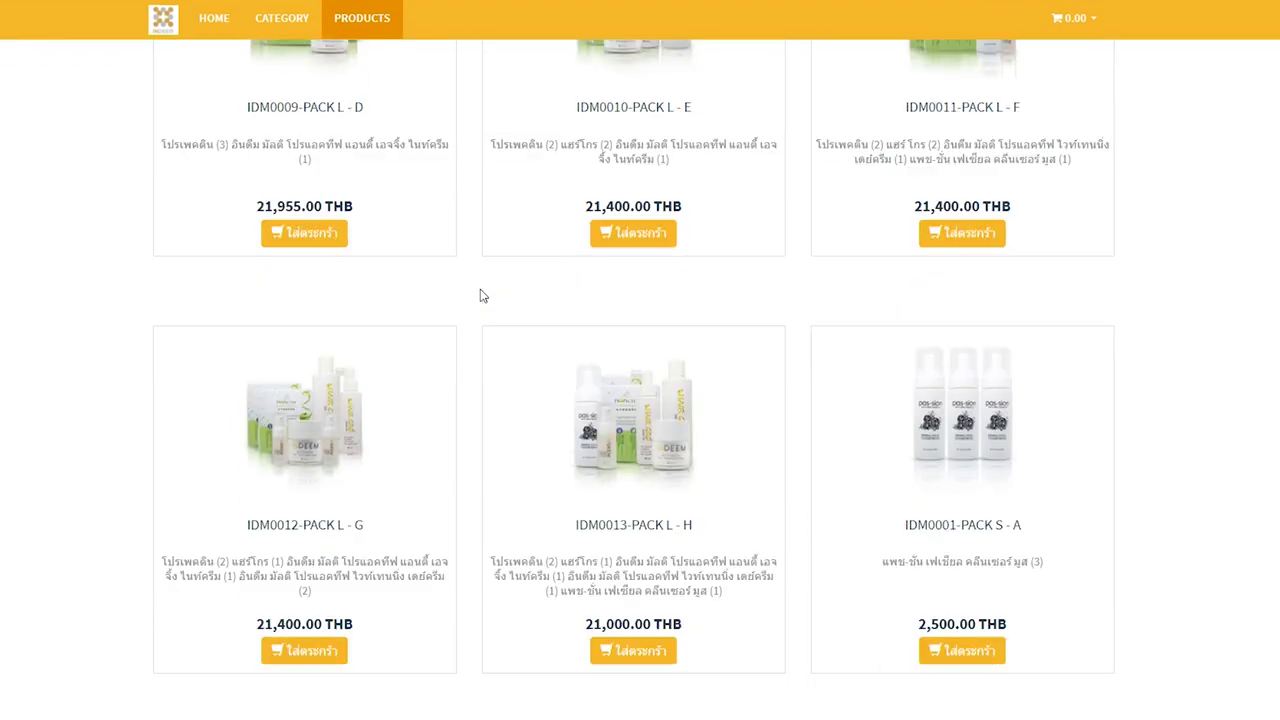
{"action": "scroll", "coordinate": [480, 295], "scroll_direction": "down", "scroll_amount": 3}
{"action": "scroll", "coordinate": [486, 303], "scroll_direction": "down", "scroll_amount": 3}
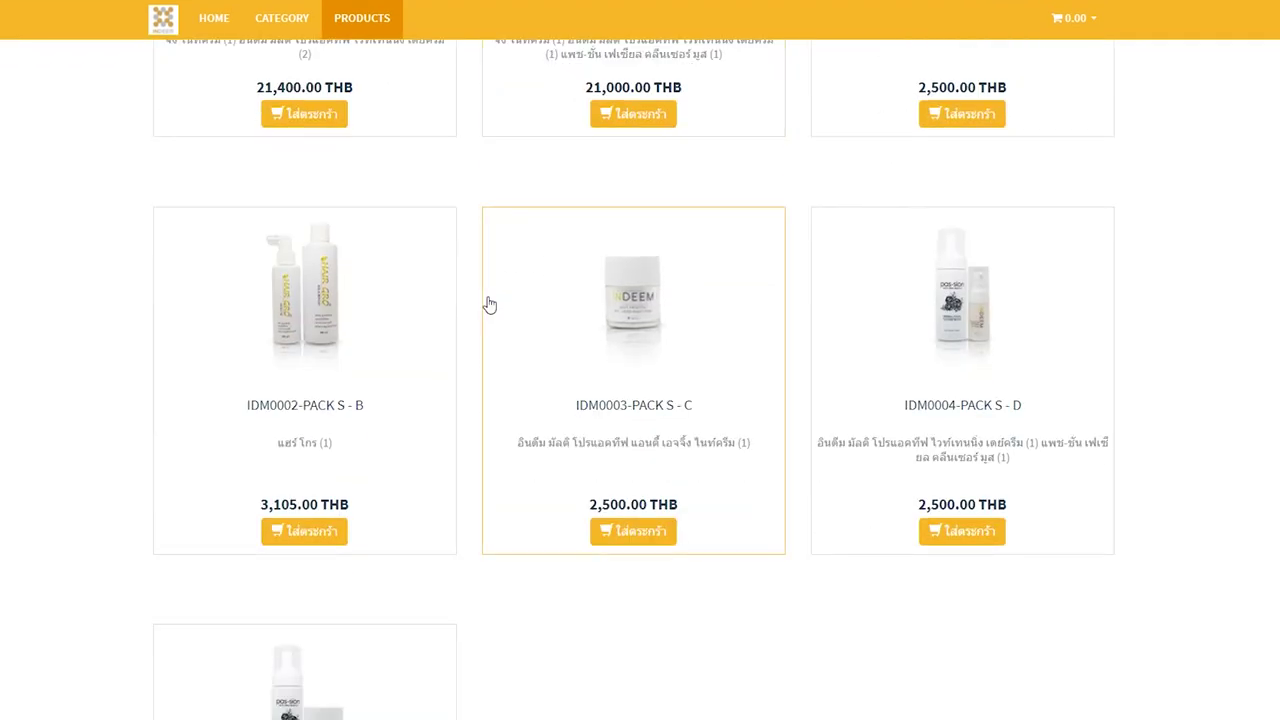
{"action": "scroll", "coordinate": [489, 317], "scroll_direction": "down", "scroll_amount": 2}
{"action": "scroll", "coordinate": [560, 514], "scroll_direction": "up", "scroll_amount": 3}
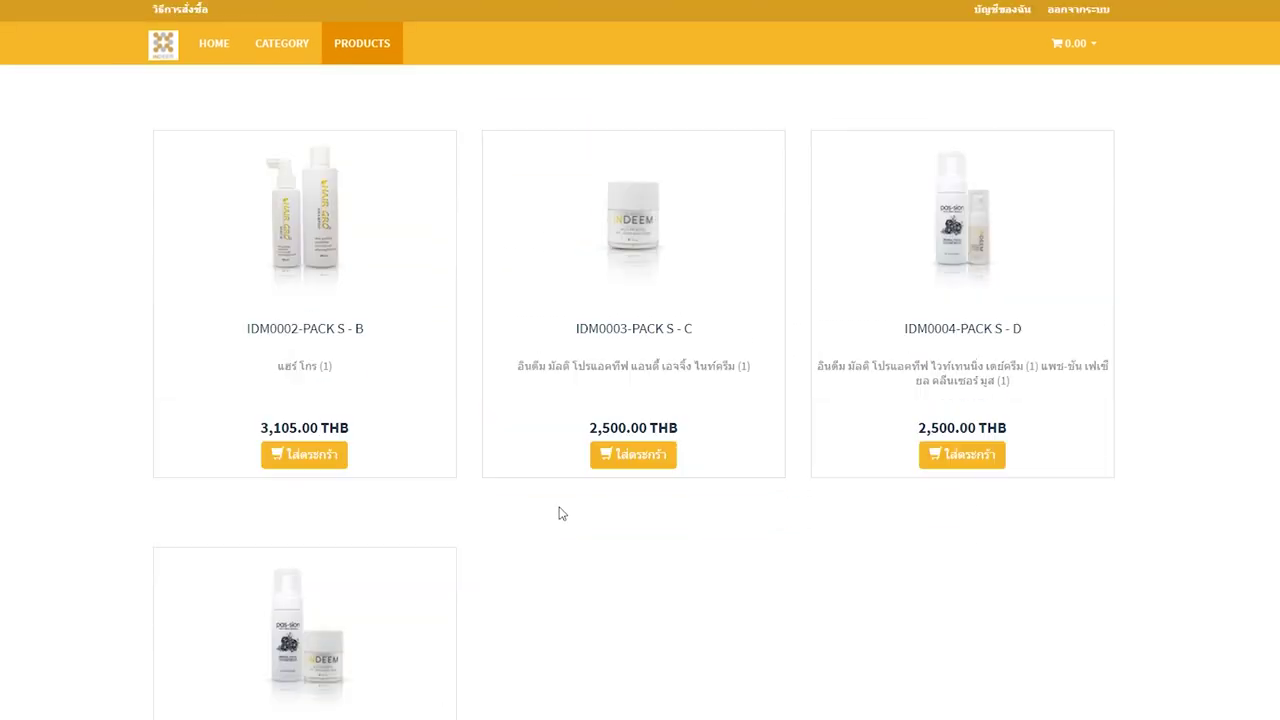
{"action": "scroll", "coordinate": [560, 514], "scroll_direction": "up", "scroll_amount": 1}
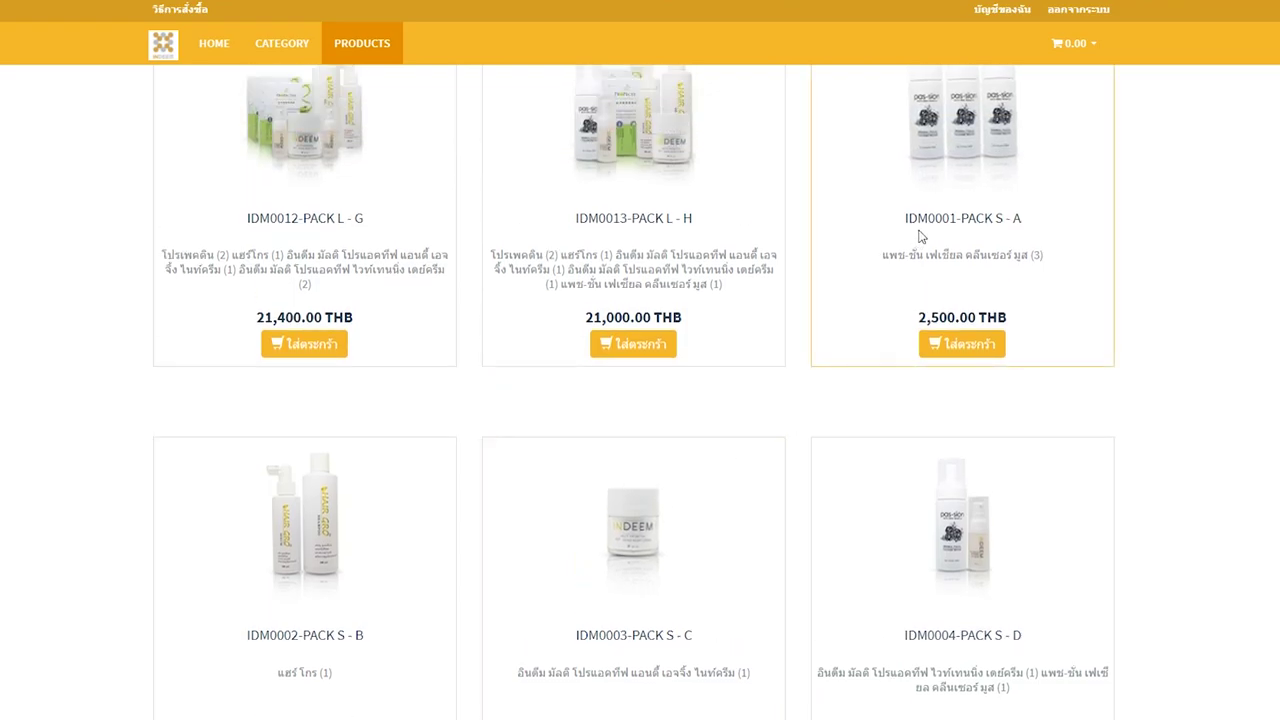
{"action": "scroll", "coordinate": [972, 225], "scroll_direction": "down", "scroll_amount": 3}
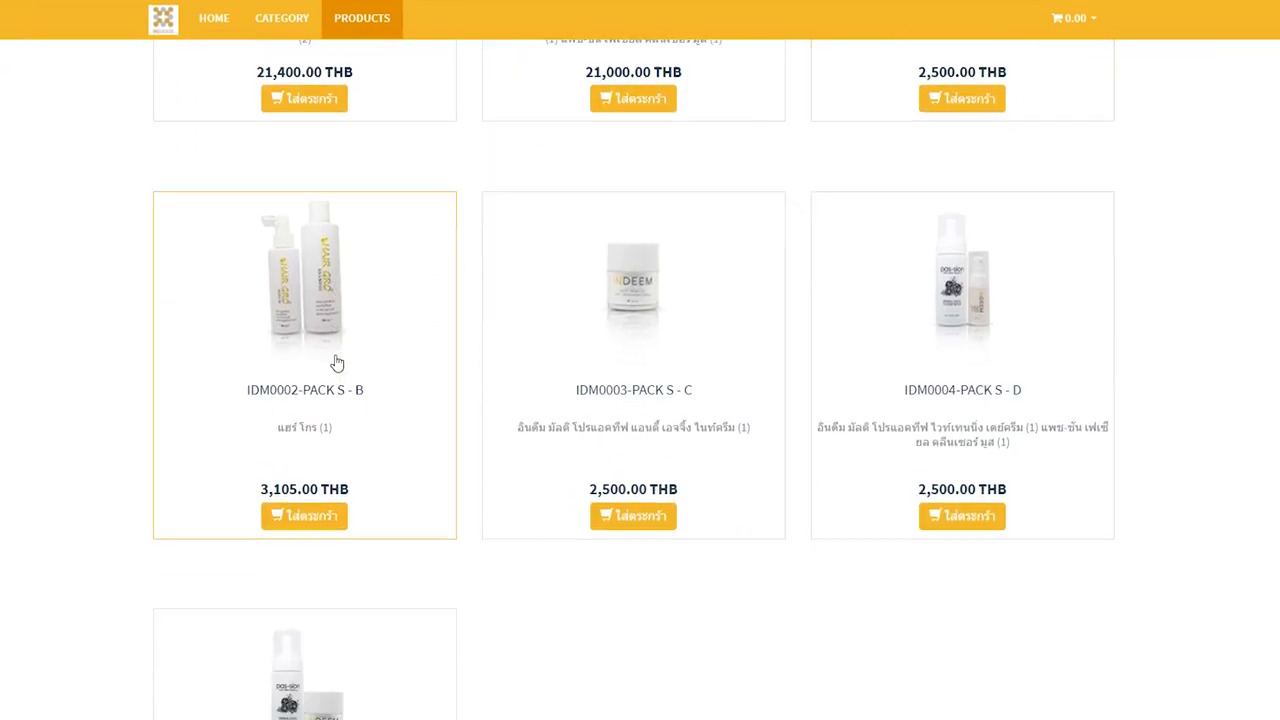
{"action": "scroll", "coordinate": [299, 710], "scroll_direction": "down", "scroll_amount": 2}
{"action": "scroll", "coordinate": [340, 611], "scroll_direction": "up", "scroll_amount": 5}
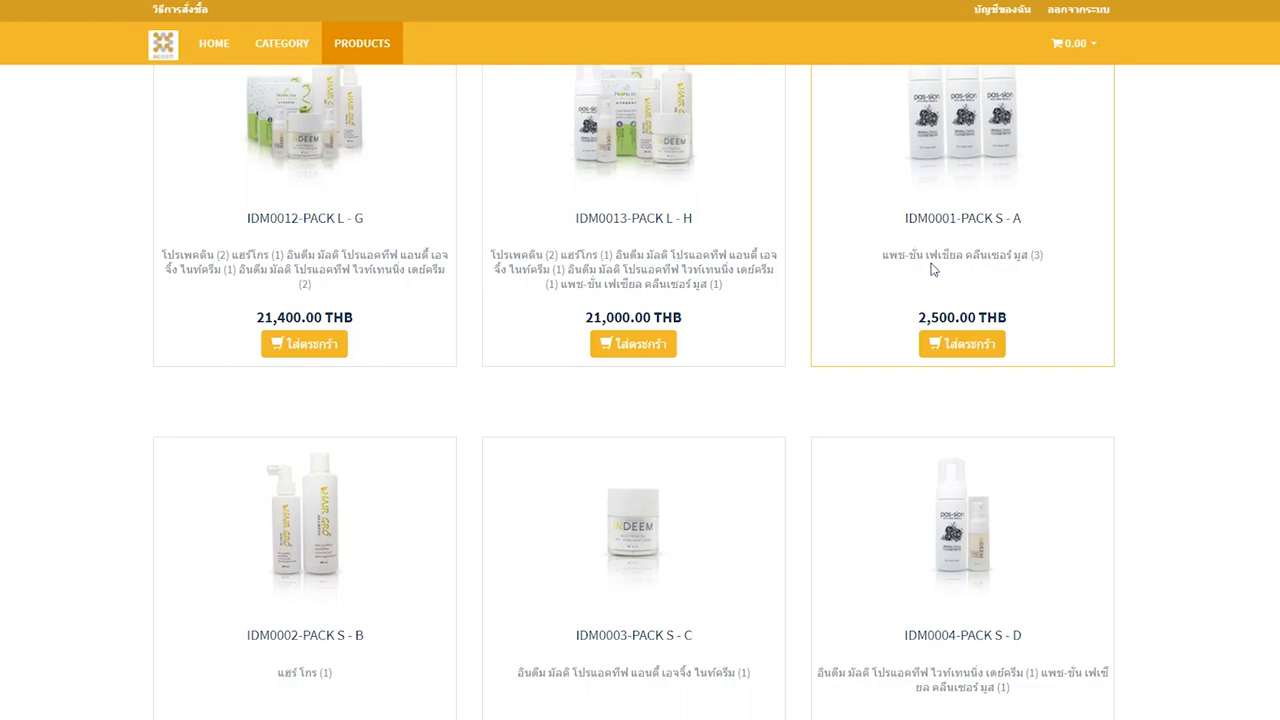
{"action": "scroll", "coordinate": [931, 268], "scroll_direction": "up", "scroll_amount": 1}
{"action": "scroll", "coordinate": [931, 234], "scroll_direction": "down", "scroll_amount": 2}
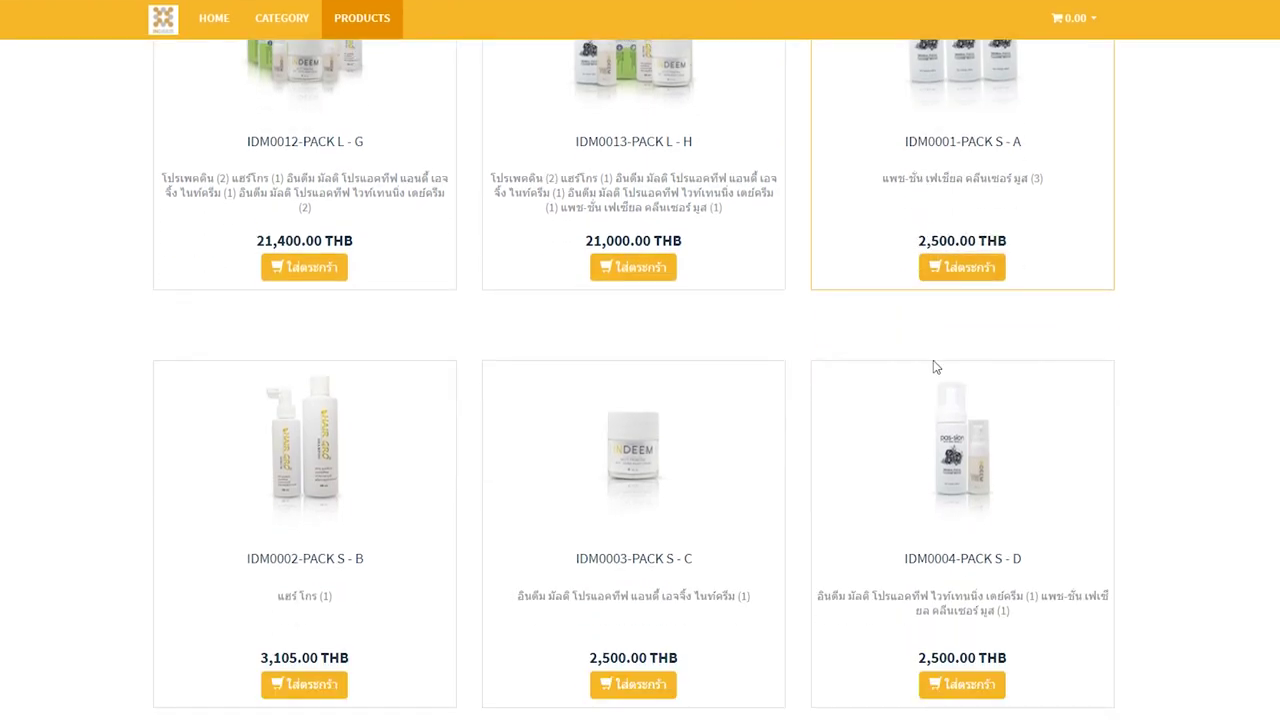
{"action": "scroll", "coordinate": [300, 440], "scroll_direction": "up", "scroll_amount": 2}
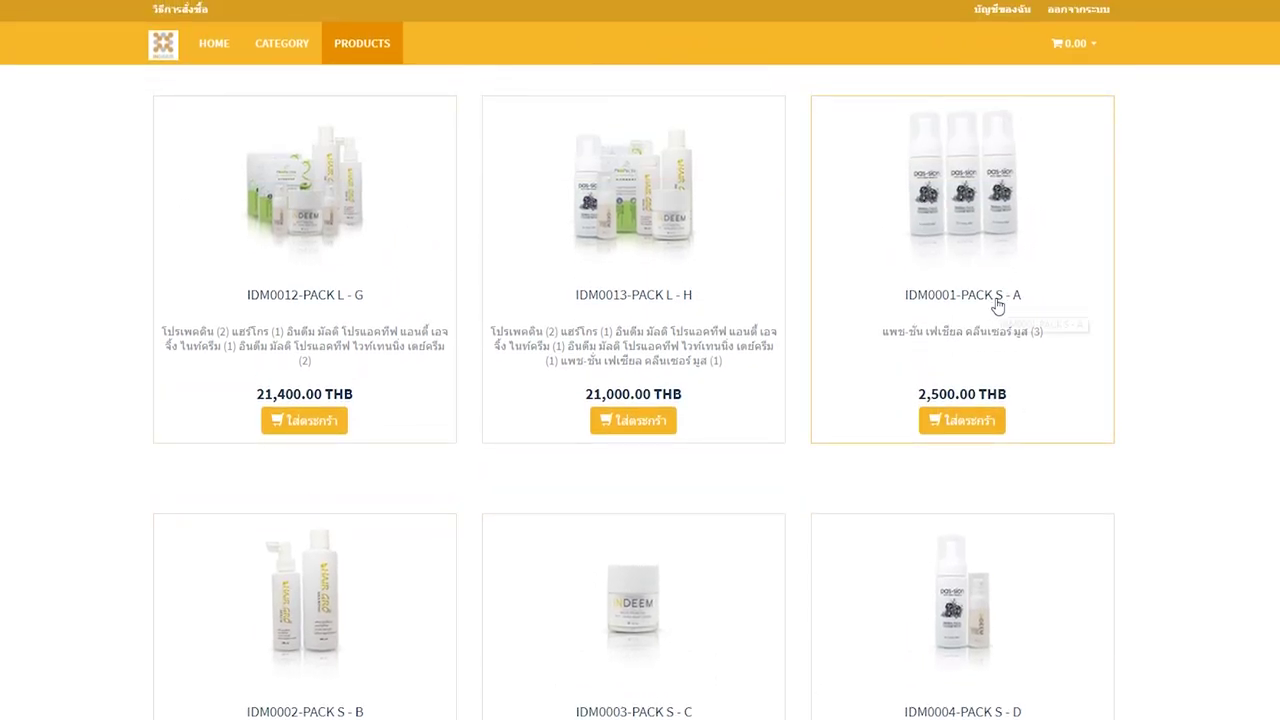
{"action": "scroll", "coordinate": [623, 446], "scroll_direction": "down", "scroll_amount": 3}
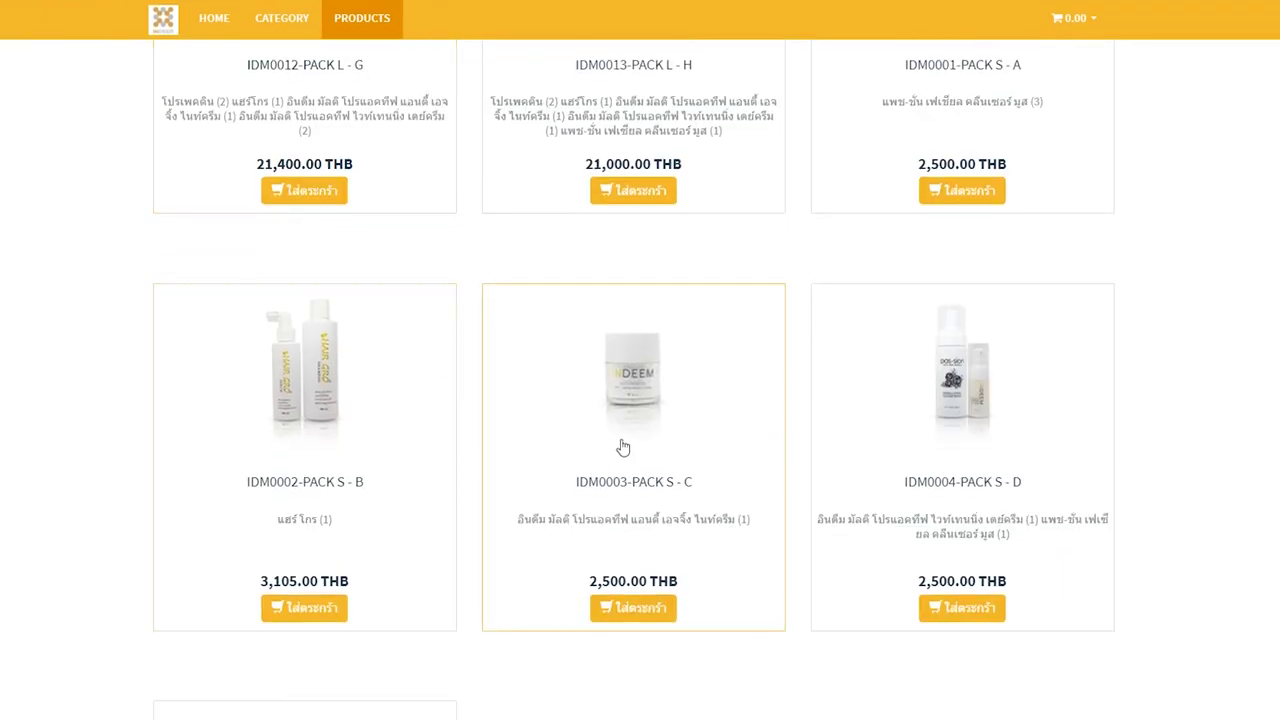
{"action": "scroll", "coordinate": [966, 243], "scroll_direction": "up", "scroll_amount": 3}
{"action": "scroll", "coordinate": [583, 571], "scroll_direction": "down", "scroll_amount": 5}
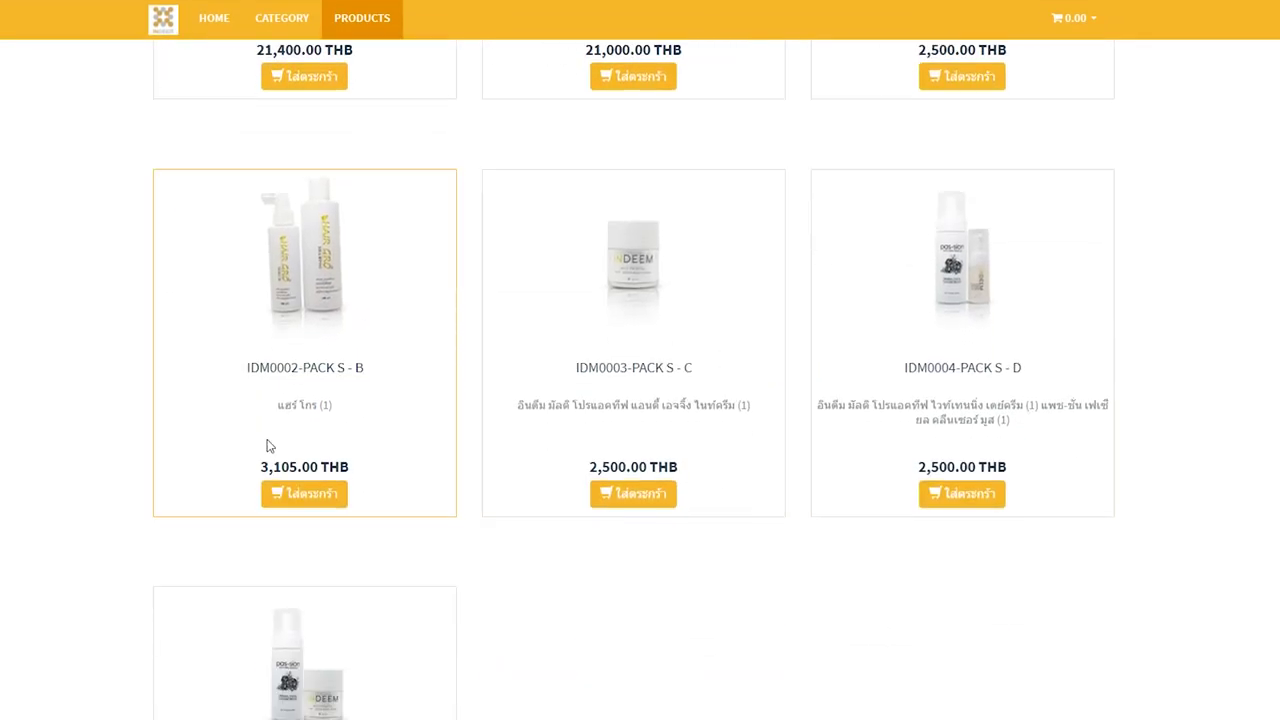
{"action": "scroll", "coordinate": [957, 351], "scroll_direction": "up", "scroll_amount": 4}
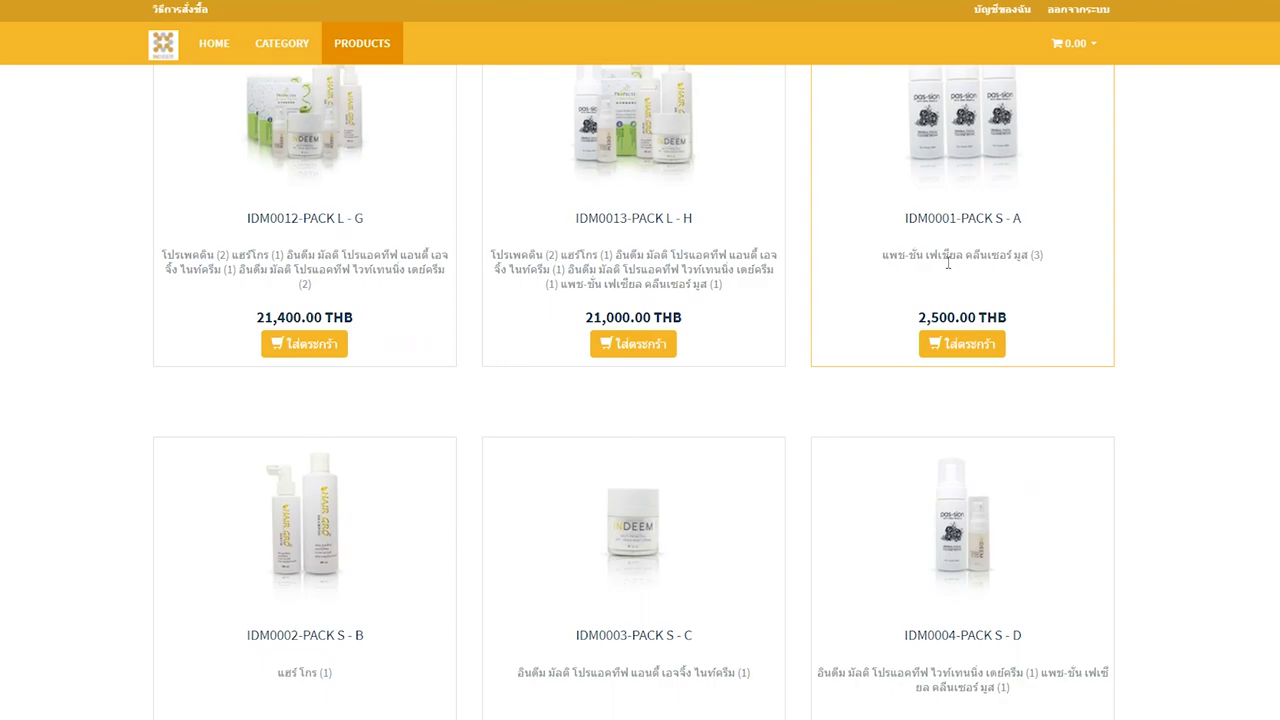
{"action": "scroll", "coordinate": [609, 351], "scroll_direction": "up", "scroll_amount": 9}
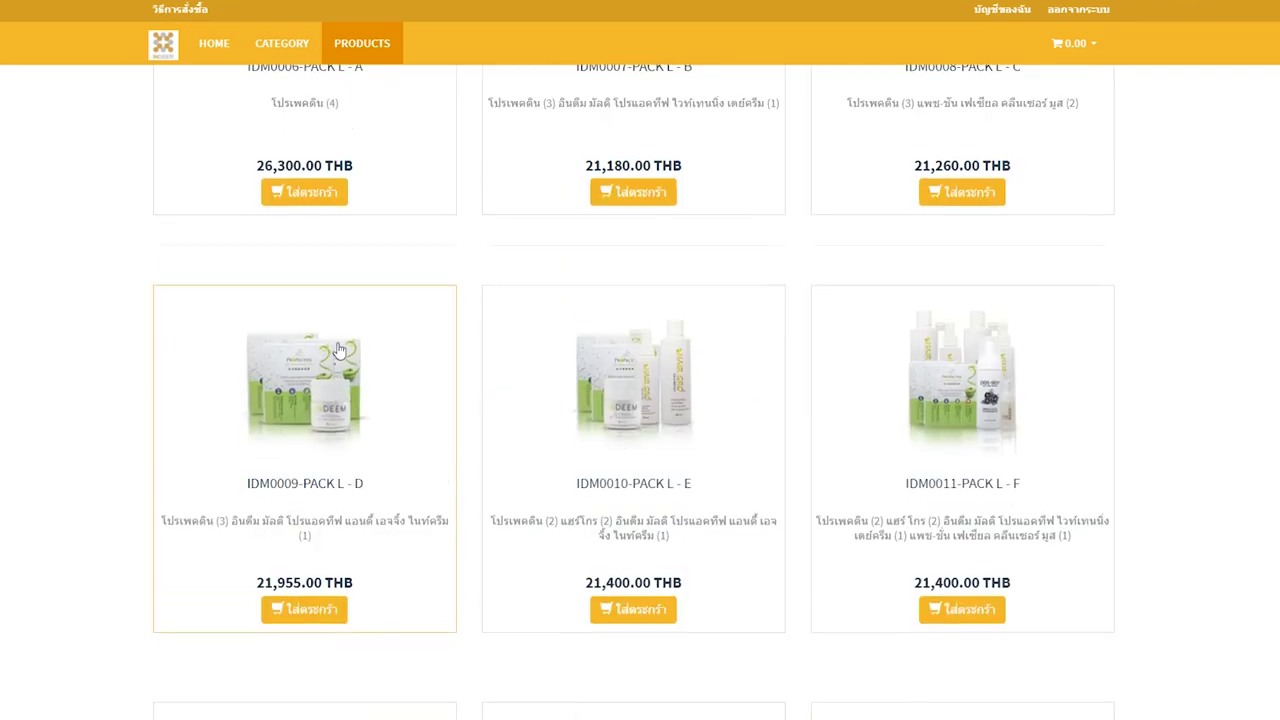
{"action": "scroll", "coordinate": [942, 510], "scroll_direction": "down", "scroll_amount": 7}
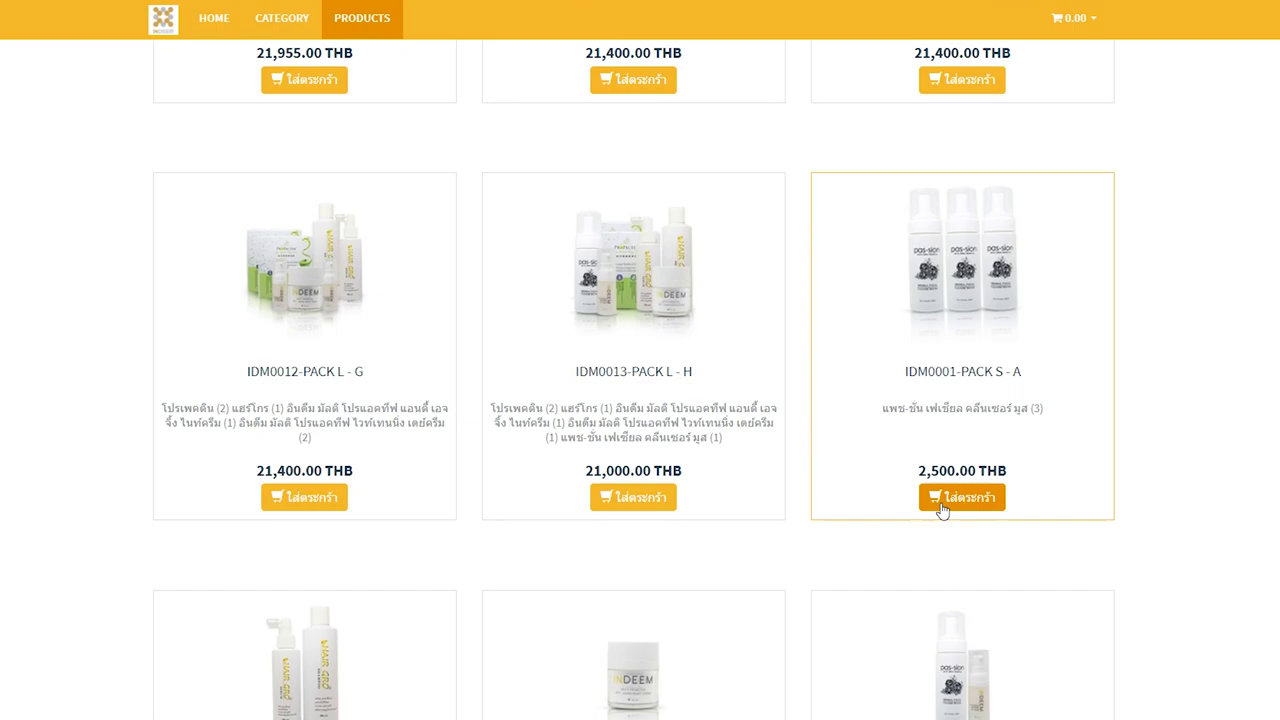
- Add PACK S - A (2,500.00) to the cart and proceed to checkout
{"action": "left_click", "coordinate": [950, 505]}
{"action": "left_click", "coordinate": [1065, 30]}
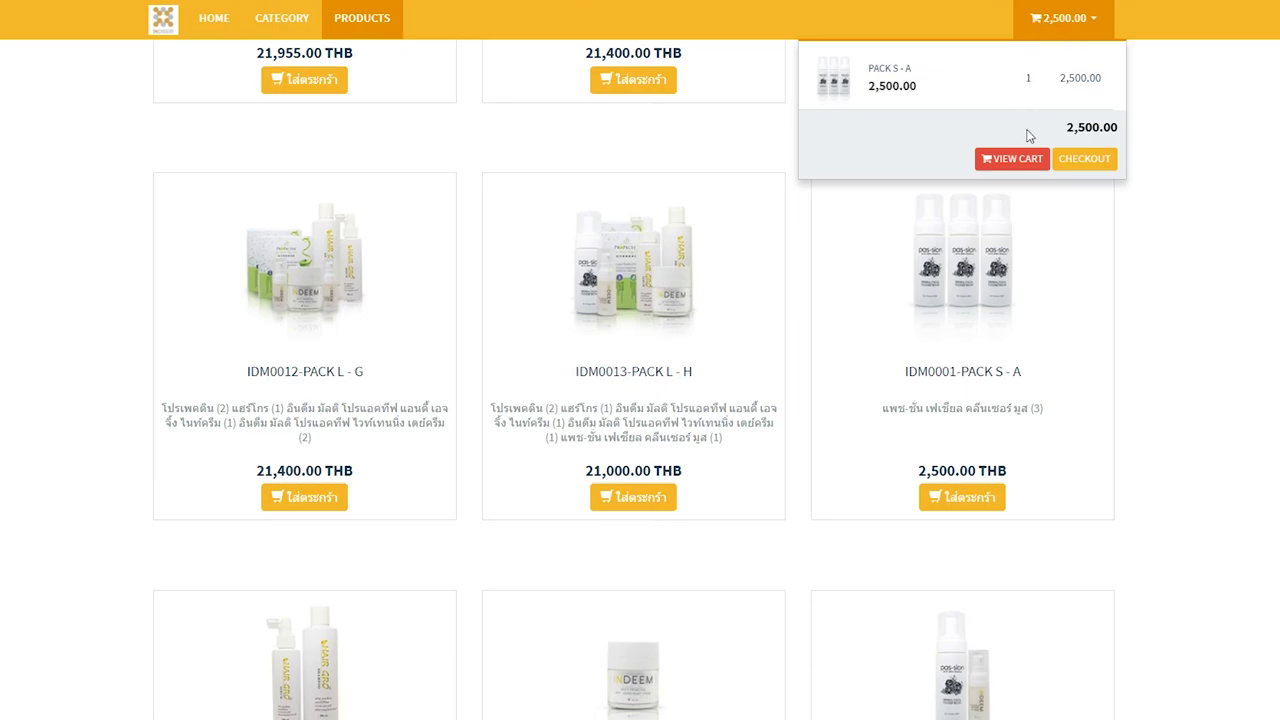
{"action": "left_click", "coordinate": [1028, 166]}
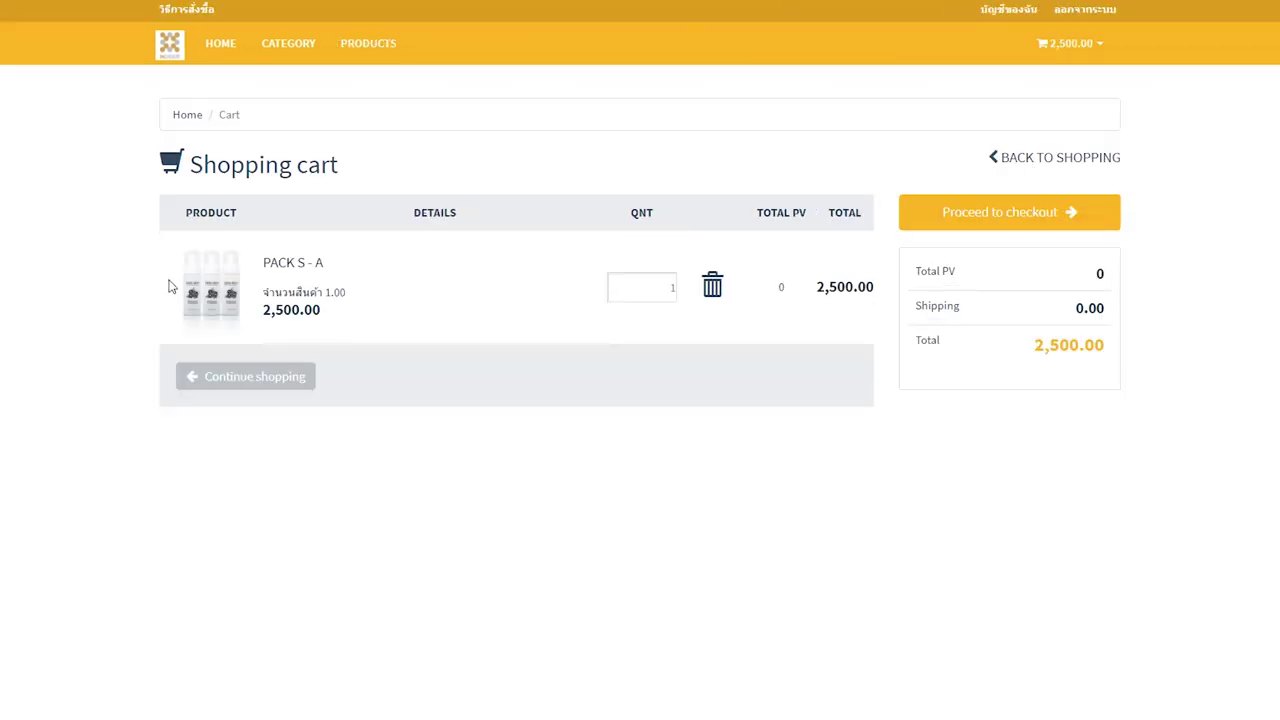
{"action": "left_click", "coordinate": [957, 226]}
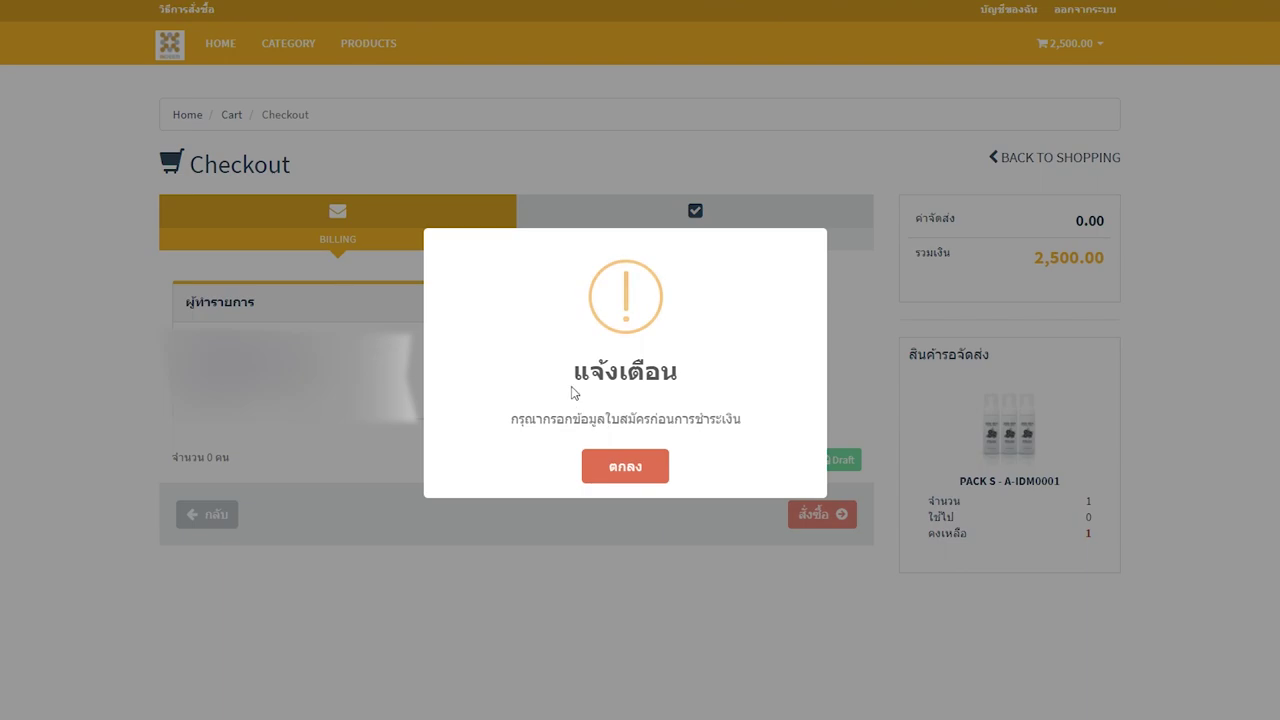
- Acknowledge the registration warning with ตกลง and show the saved addresses via เลือกที่อยู่
{"action": "left_click", "coordinate": [625, 468]}
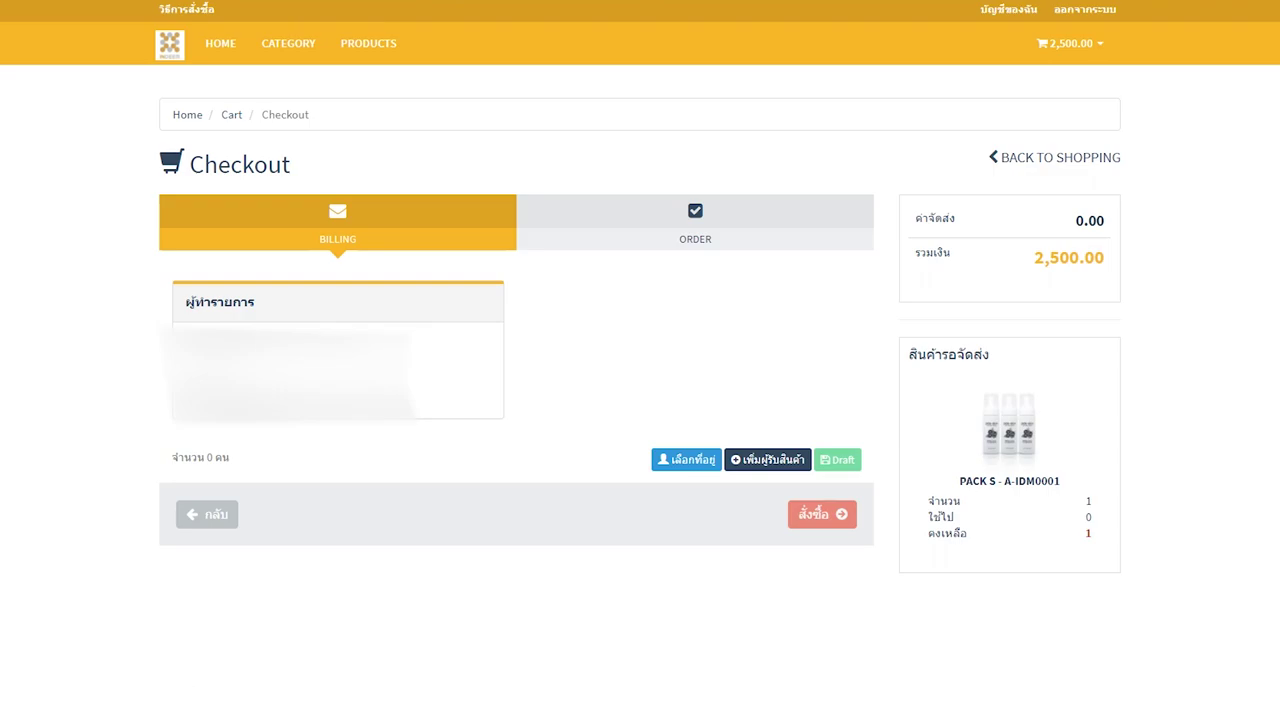
{"action": "left_click", "coordinate": [688, 471]}
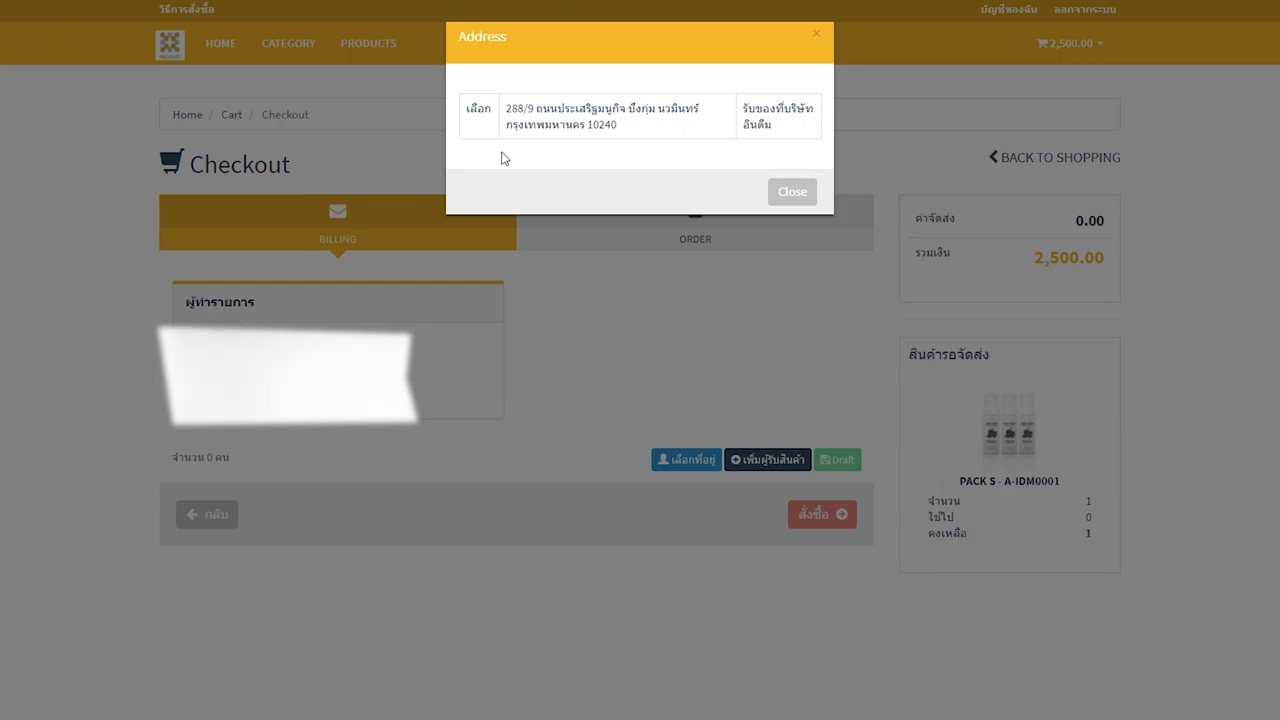
- Add a recipient at the company pickup address with 1 unit of PACK S - A
{"action": "left_click", "coordinate": [479, 111]}
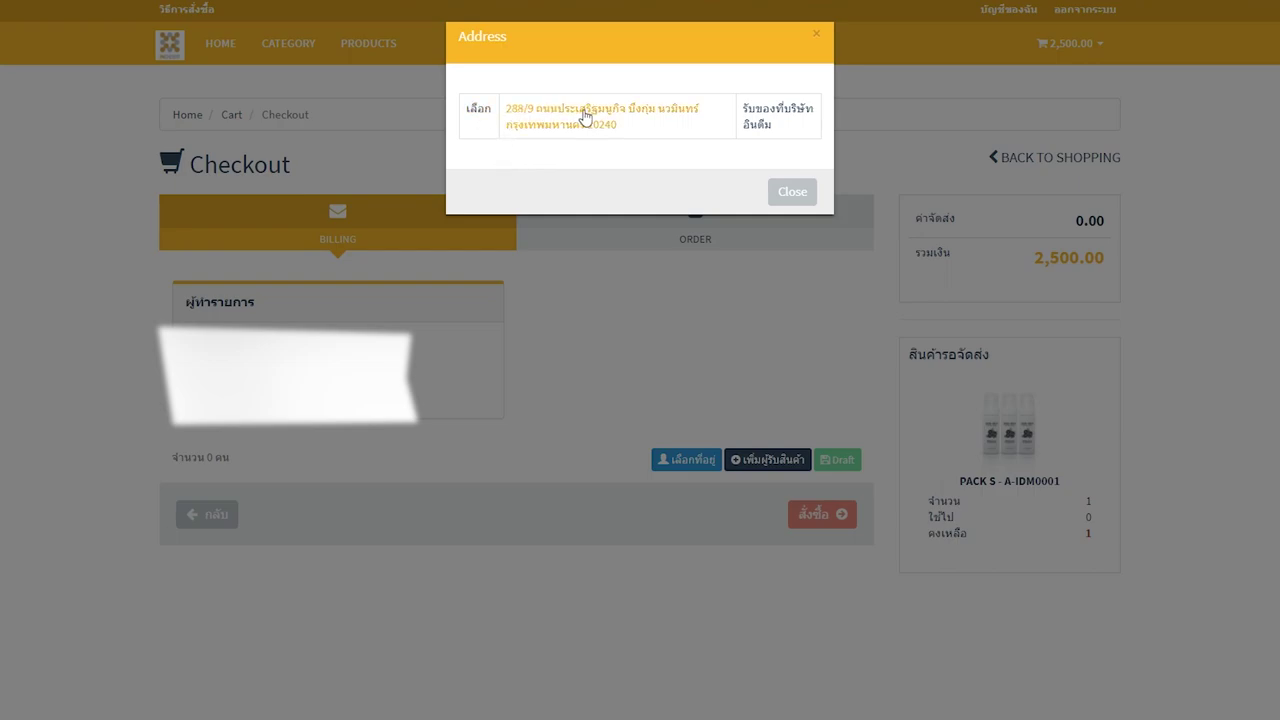
{"action": "left_click", "coordinate": [479, 115]}
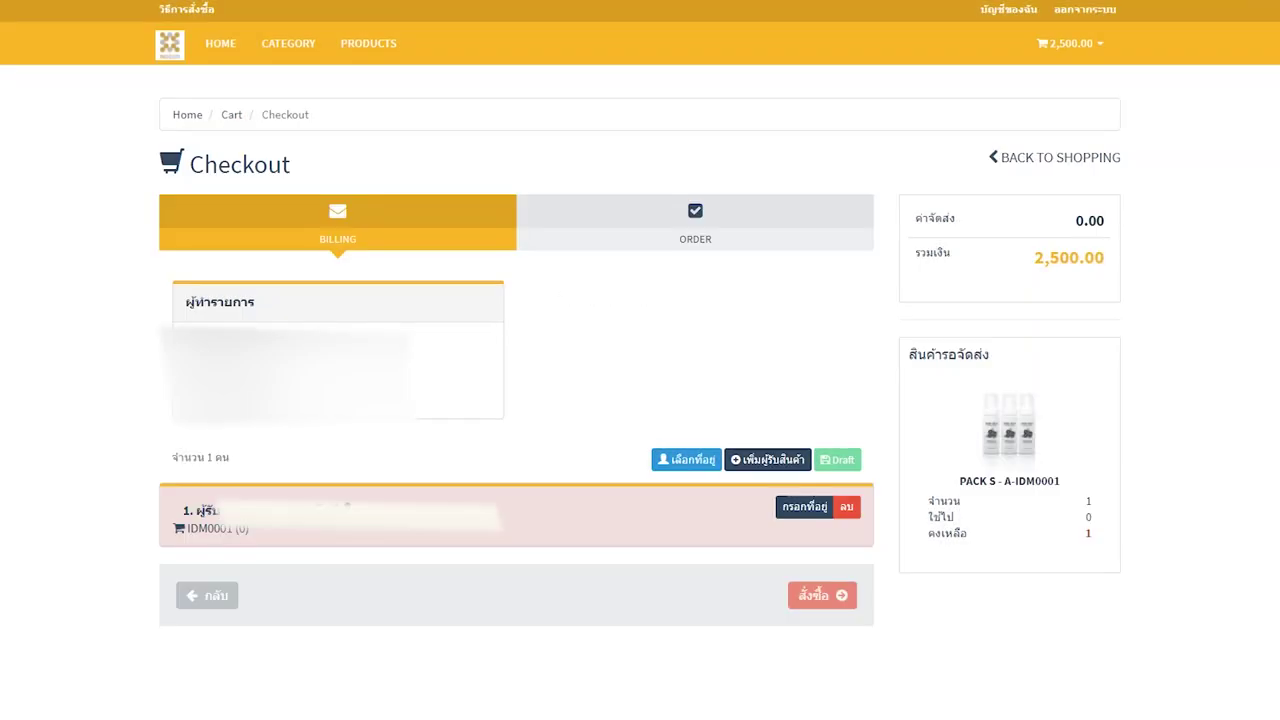
{"action": "left_click", "coordinate": [800, 508]}
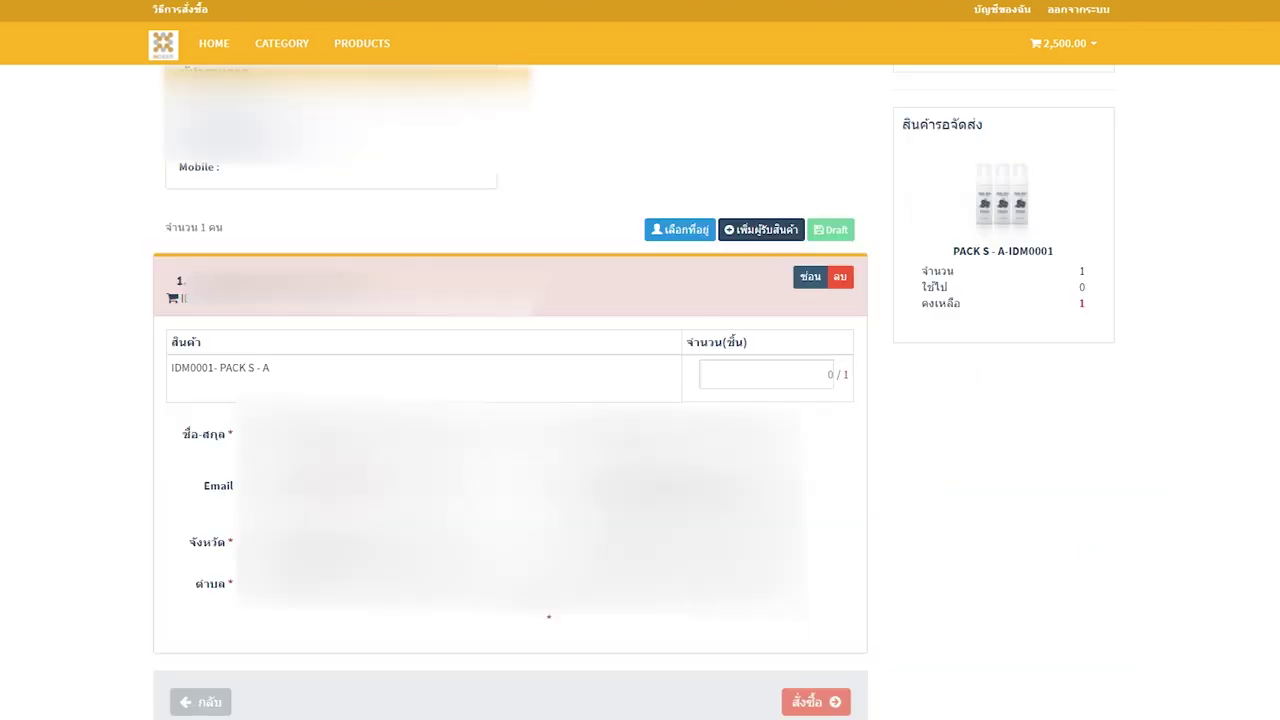
{"action": "left_click", "coordinate": [771, 378]}
{"action": "type", "text": "1"}
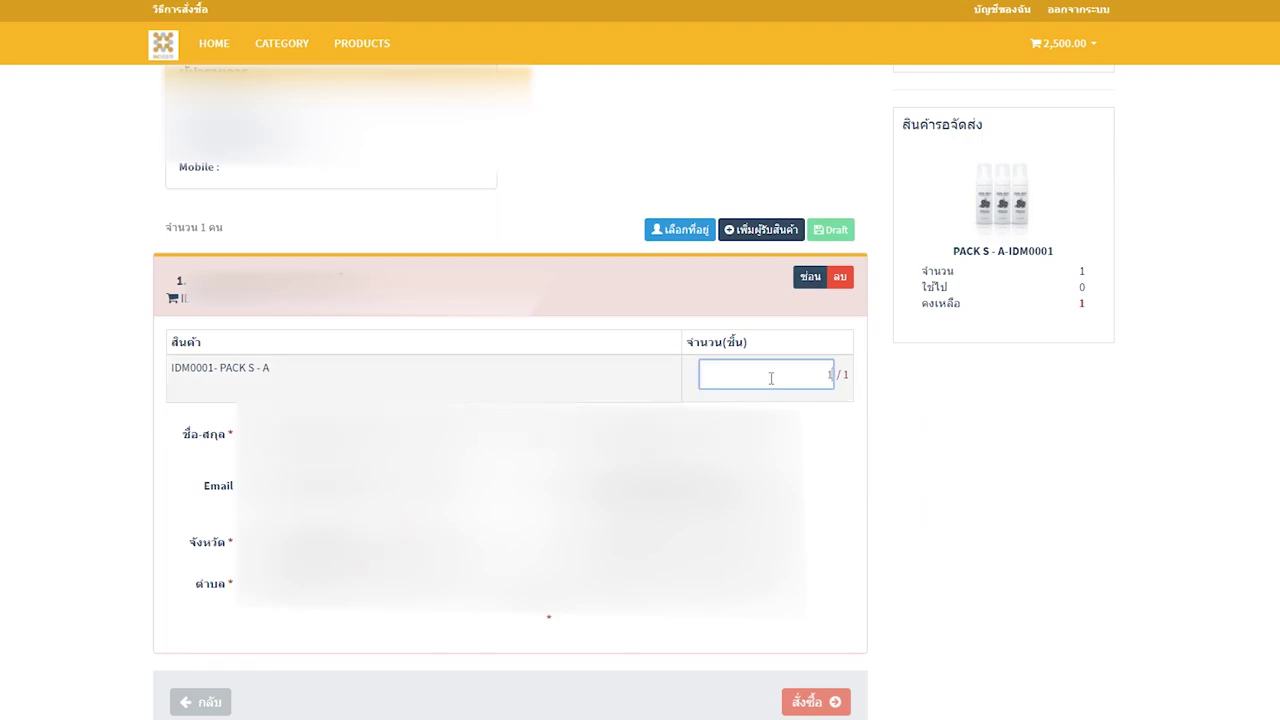
{"action": "left_click", "coordinate": [909, 435]}
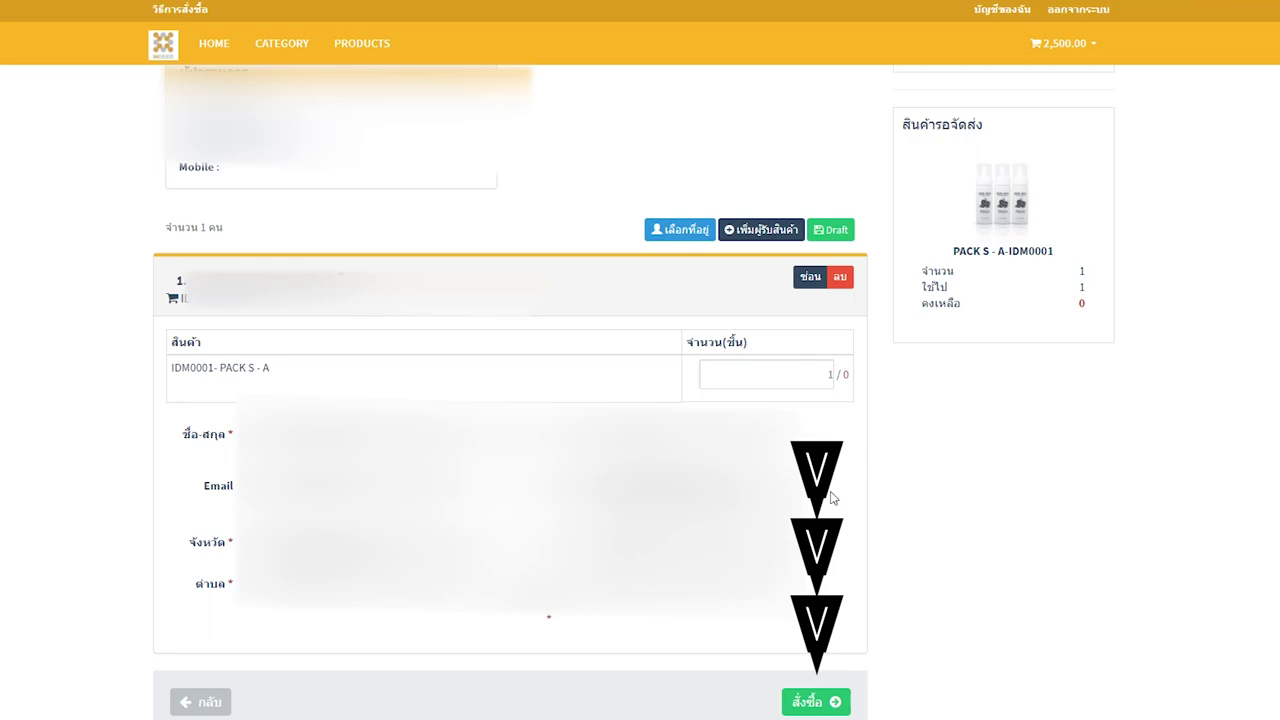
- Place the PACK S - A order and pay by bank transfer to the company account
{"action": "left_click", "coordinate": [801, 705]}
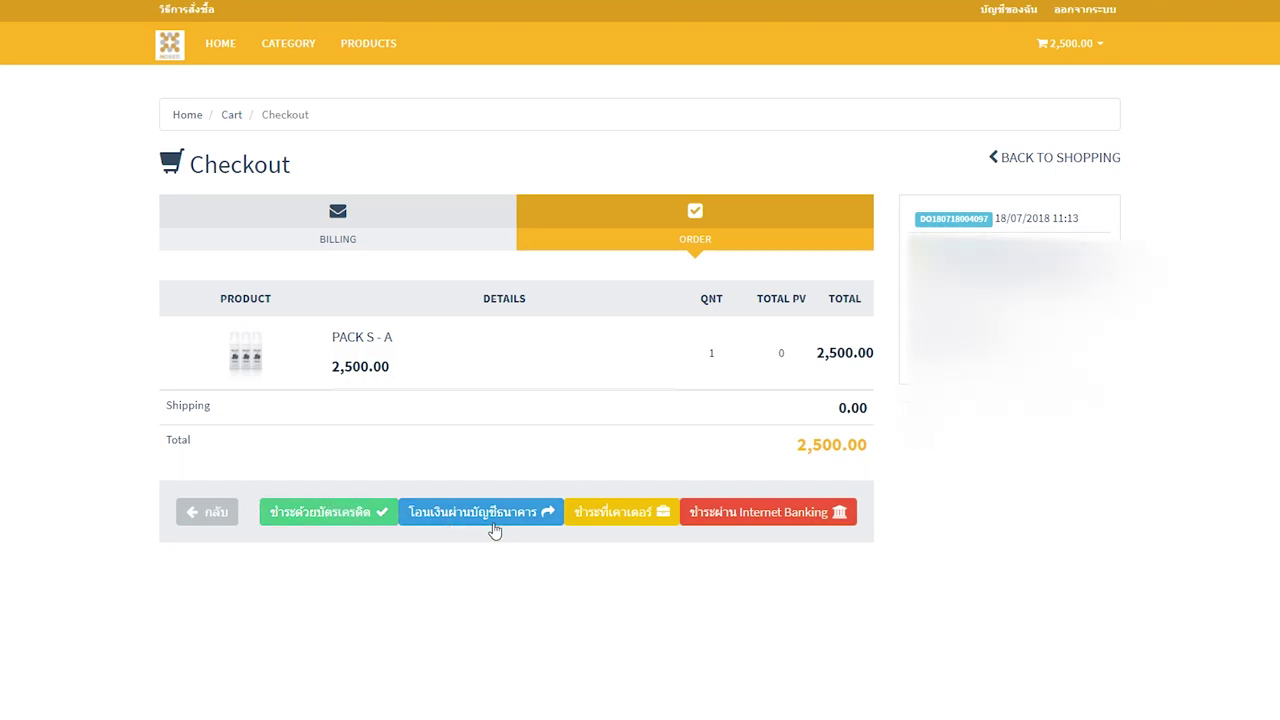
{"action": "left_click", "coordinate": [535, 515]}
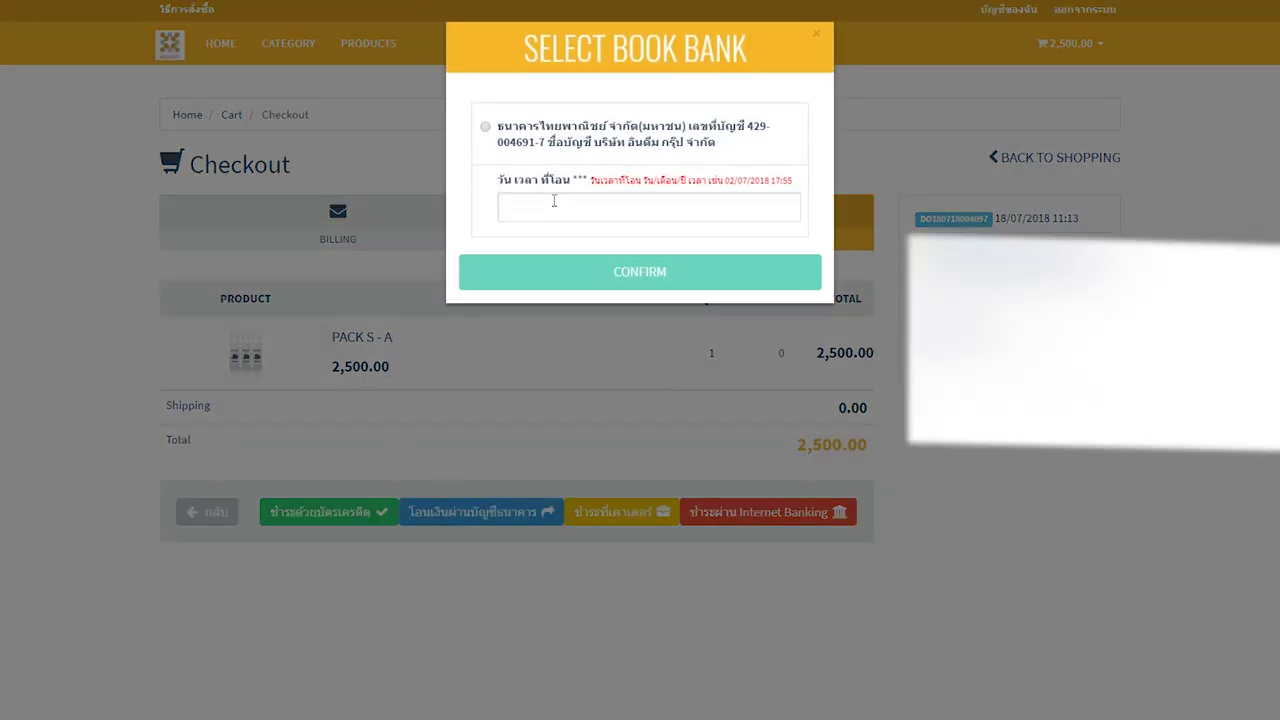
{"action": "left_click", "coordinate": [485, 127]}
{"action": "left_click", "coordinate": [536, 214]}
{"action": "left_click", "coordinate": [511, 163]}
{"action": "left_click", "coordinate": [58, 330]}
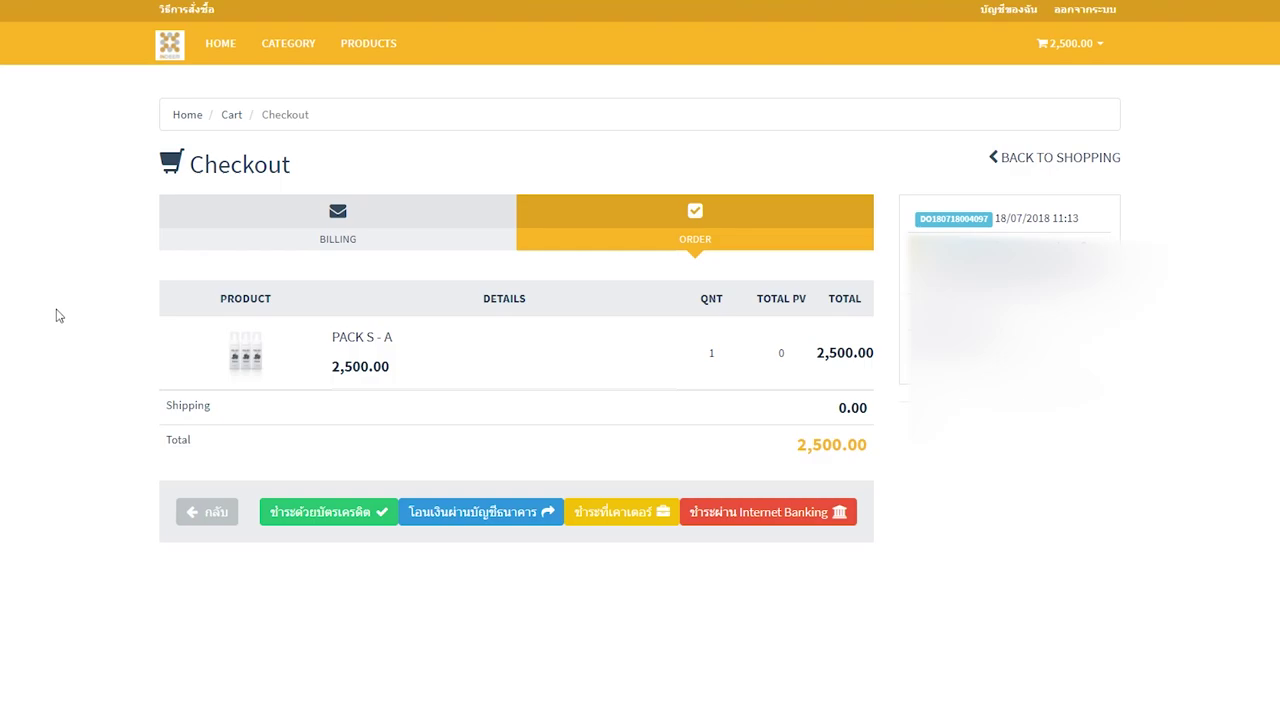